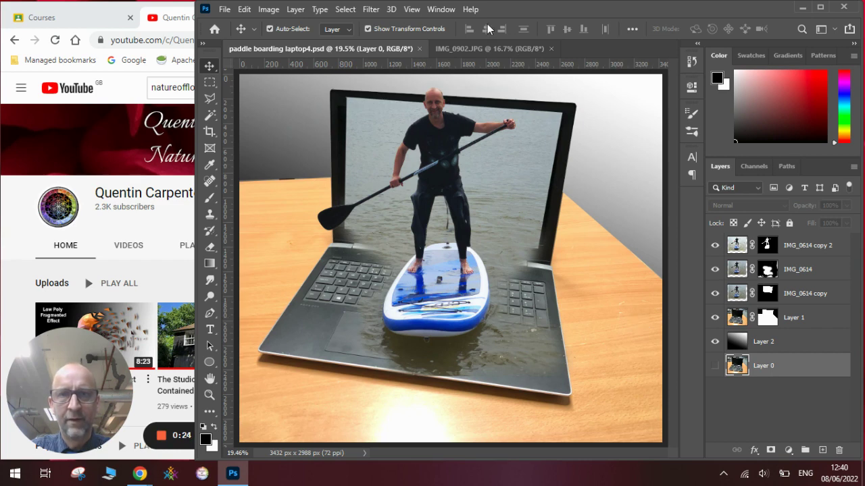
Make the IMG_0902.JPG laptop photo the active document
click(488, 48)
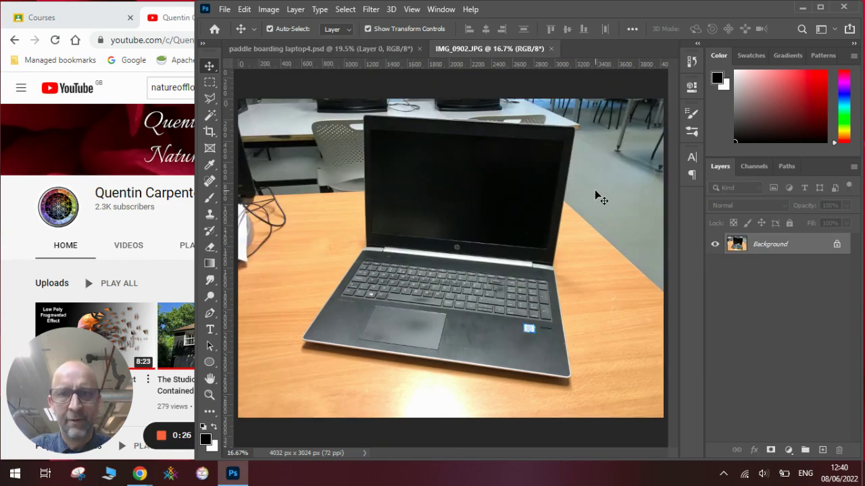
Place the paddle boarding photo IMG_0614 as an embedded layer
click(227, 11)
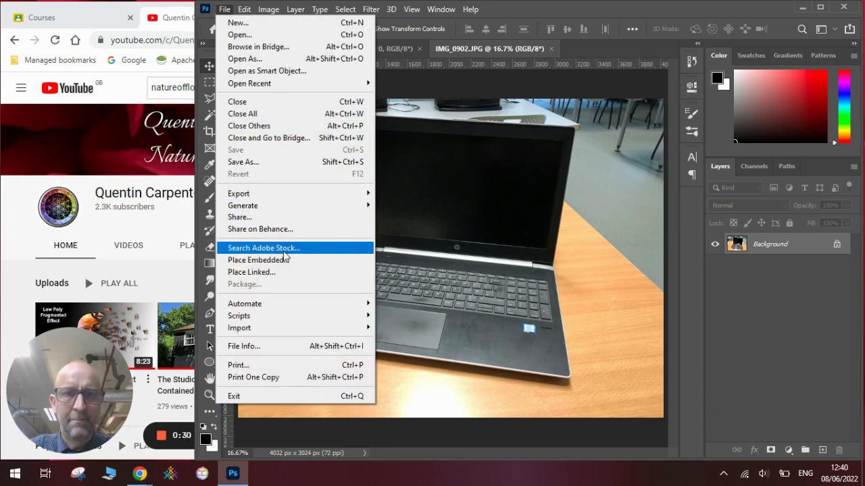
click(285, 260)
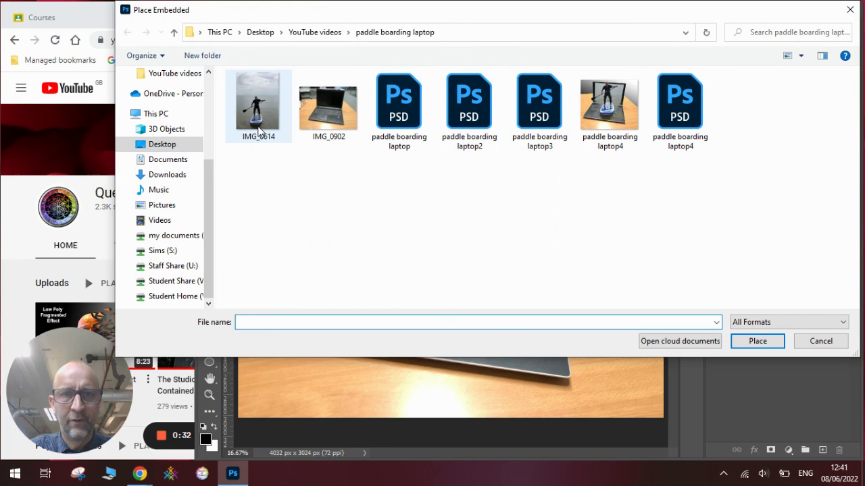
click(258, 104)
click(734, 341)
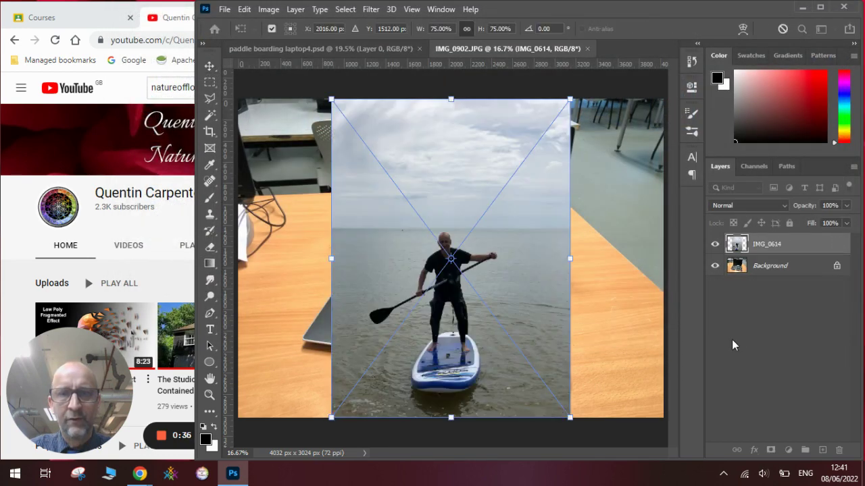
Scale the placed photo to 88.43% and centre it over the laptop
drag(504, 292, 499, 229)
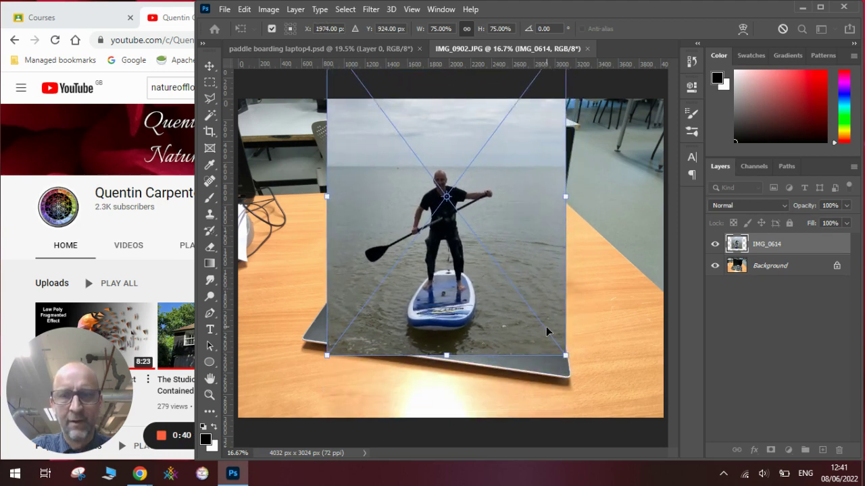
drag(566, 362, 607, 410)
drag(543, 330, 537, 285)
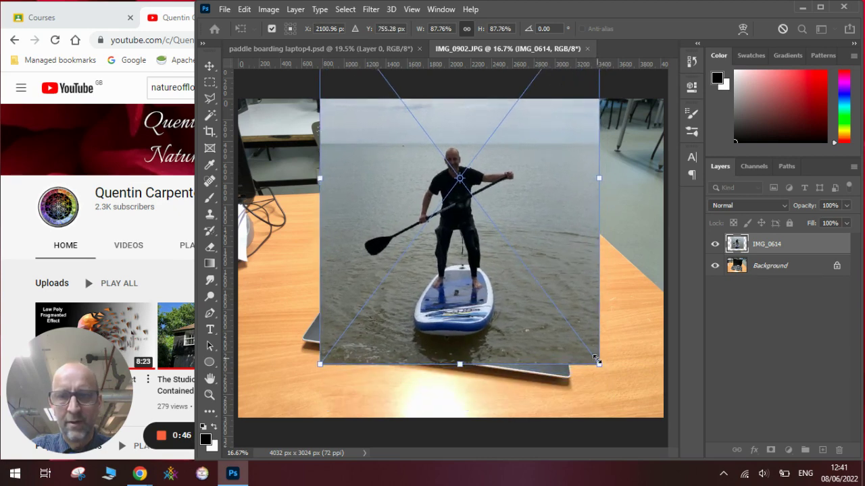
drag(599, 365, 601, 368)
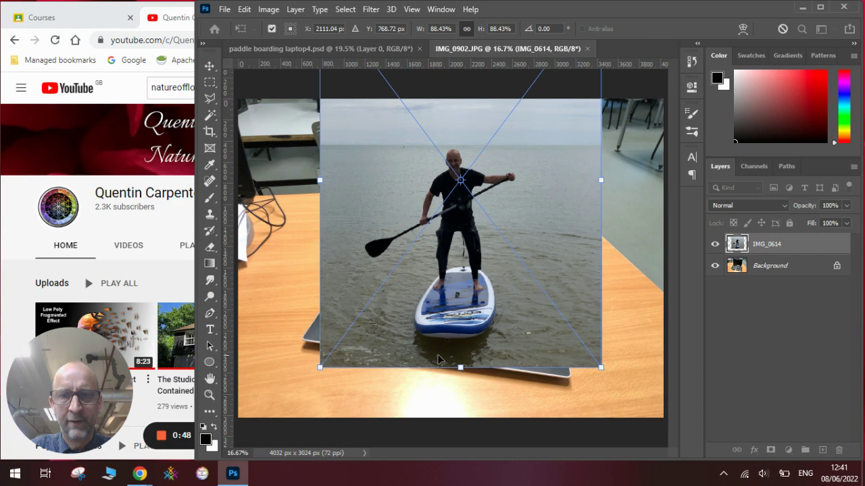
key(Return)
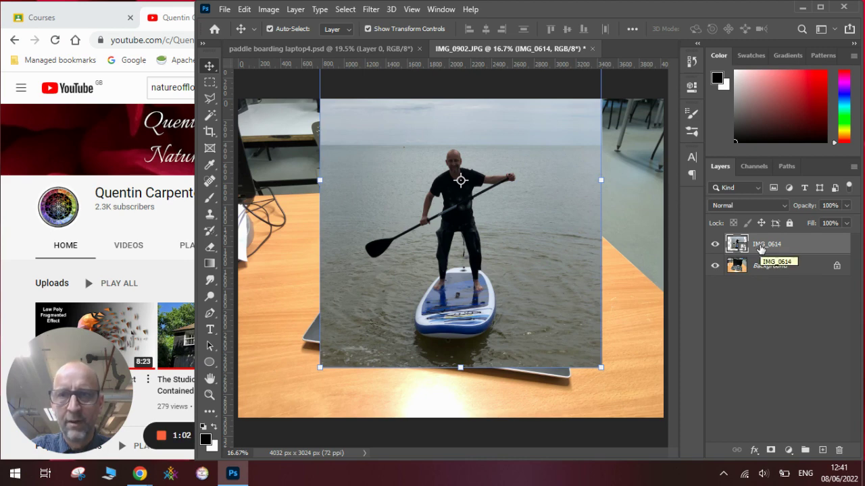
Rasterize IMG_0614 and auto-select the paddle boarder with Select Subject
right_click(760, 249)
click(703, 236)
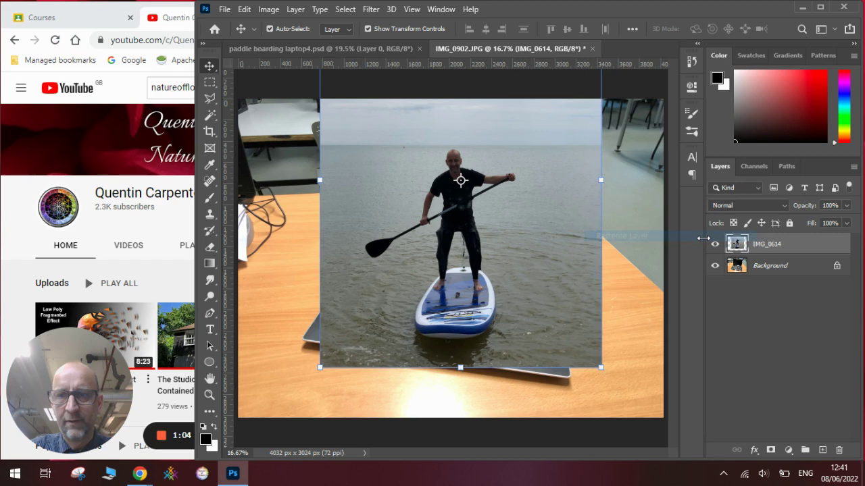
click(342, 10)
click(375, 158)
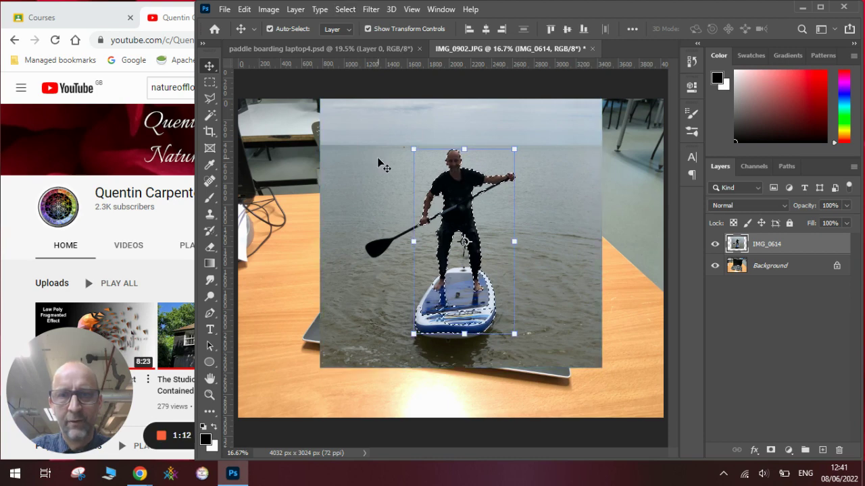
Add the paddleboard and paddle to the selection with the Quick Selection Tool
click(212, 112)
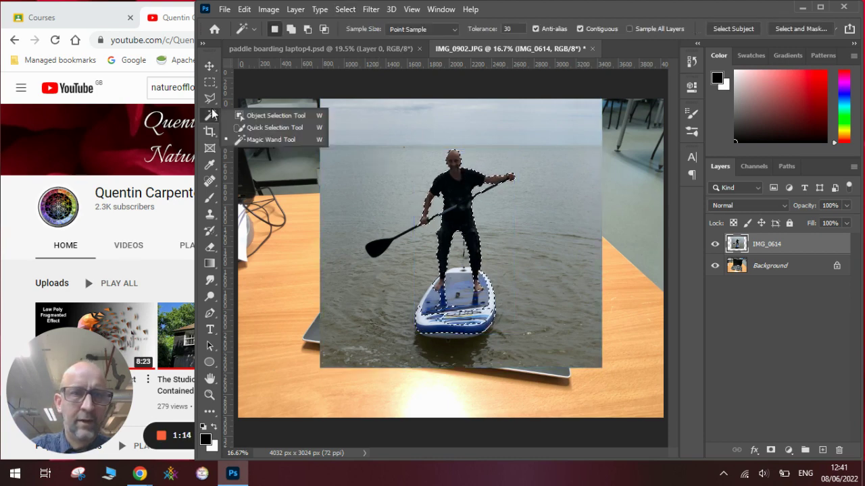
click(267, 129)
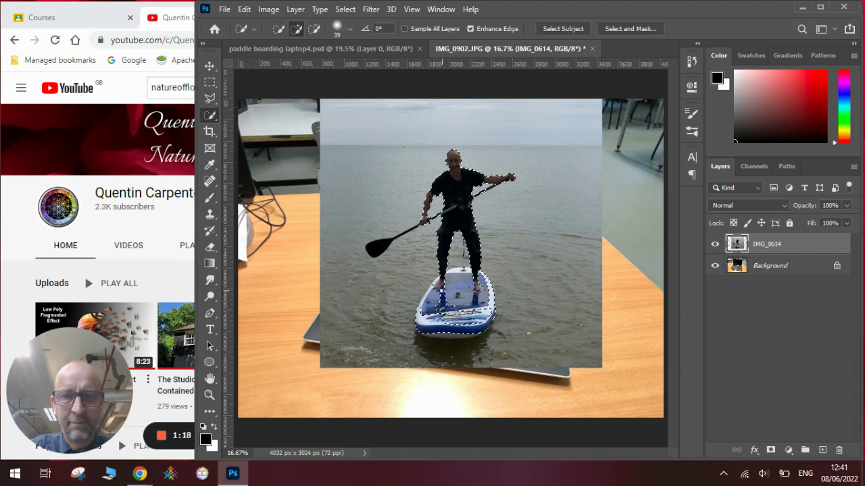
mouse_move(426, 297)
mouse_down()
mouse_move(473, 317)
mouse_move(459, 294)
mouse_up()
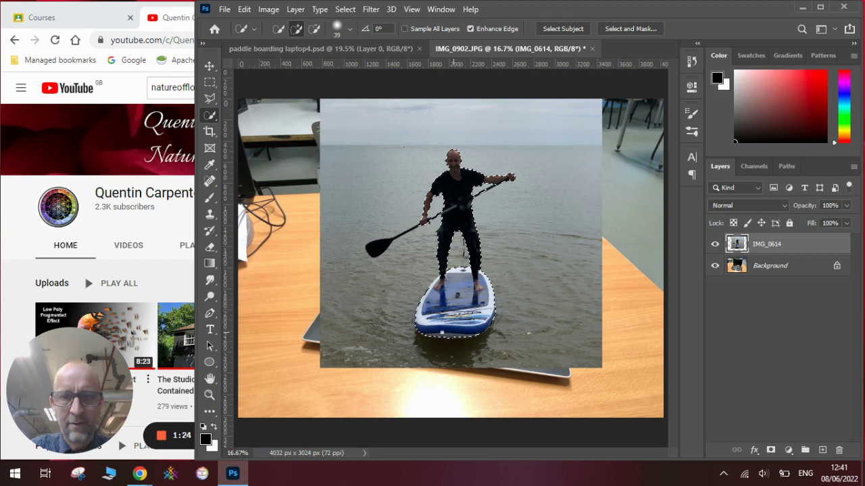
drag(438, 214, 377, 248)
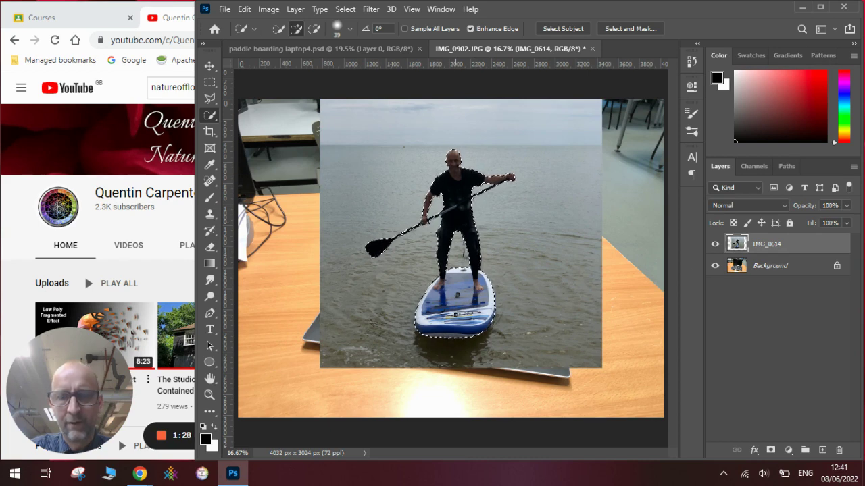
Mask IMG_0614 to the boarder selection and target the layer image
click(770, 450)
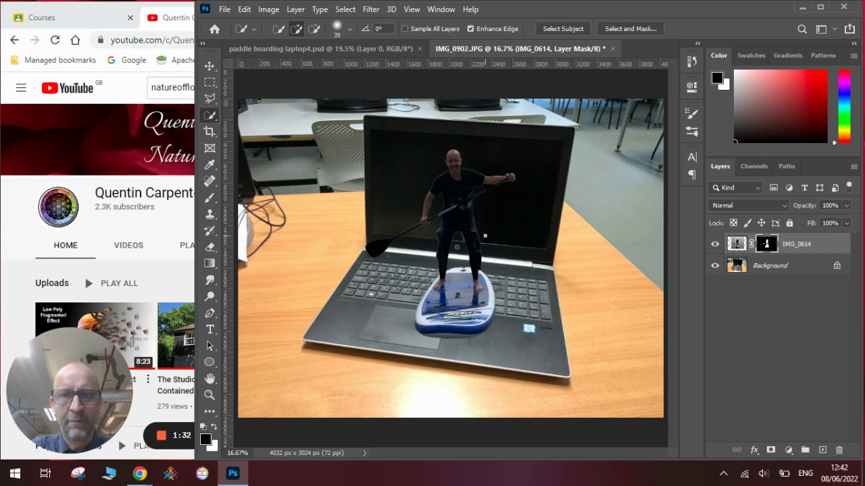
click(209, 65)
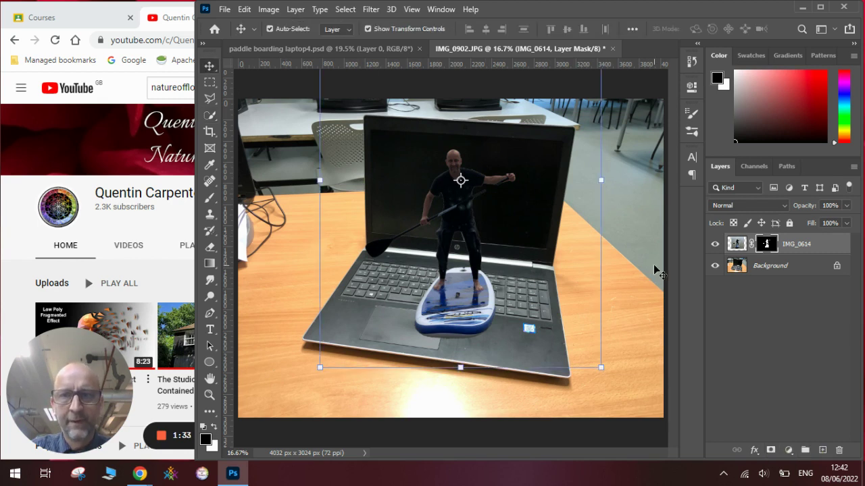
click(737, 243)
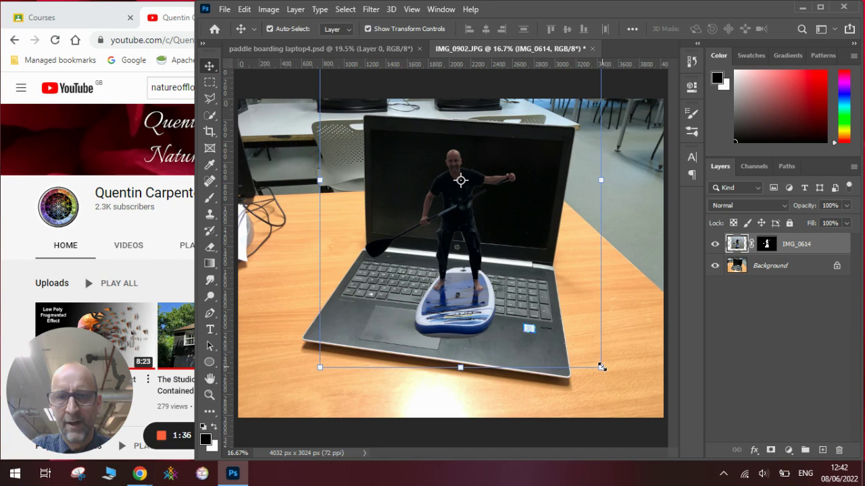
Enlarge the boarder to 123.48% and raise him higher above the keyboard
drag(602, 367, 627, 398)
drag(550, 350, 527, 323)
drag(604, 375, 625, 400)
drag(500, 316, 487, 281)
drag(611, 365, 628, 388)
drag(516, 321, 515, 312)
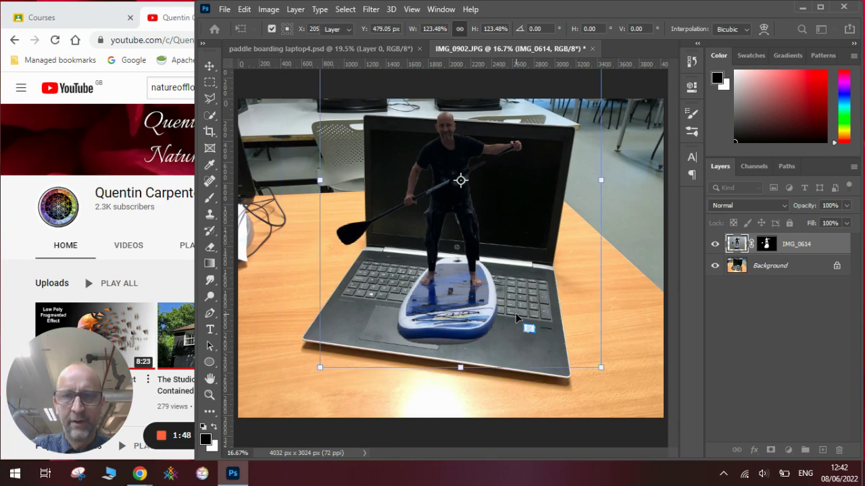
Commit the transform and duplicate IMG_0614 as IMG_0614 copy
key(Return)
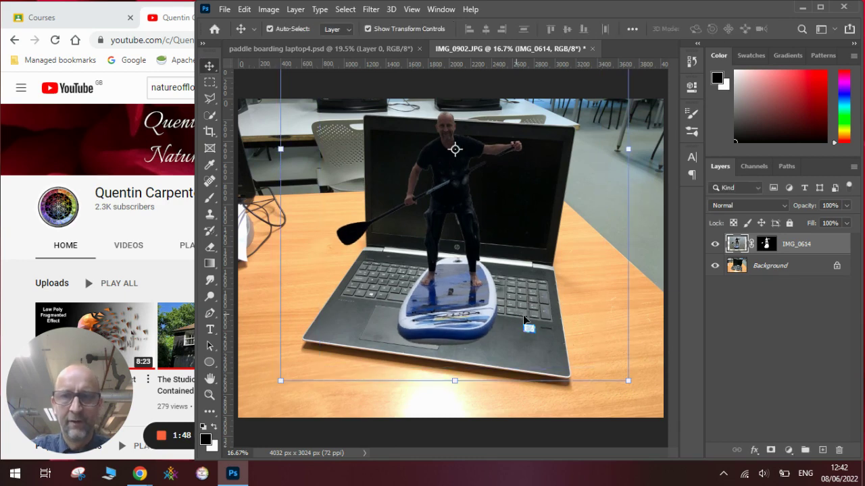
right_click(802, 248)
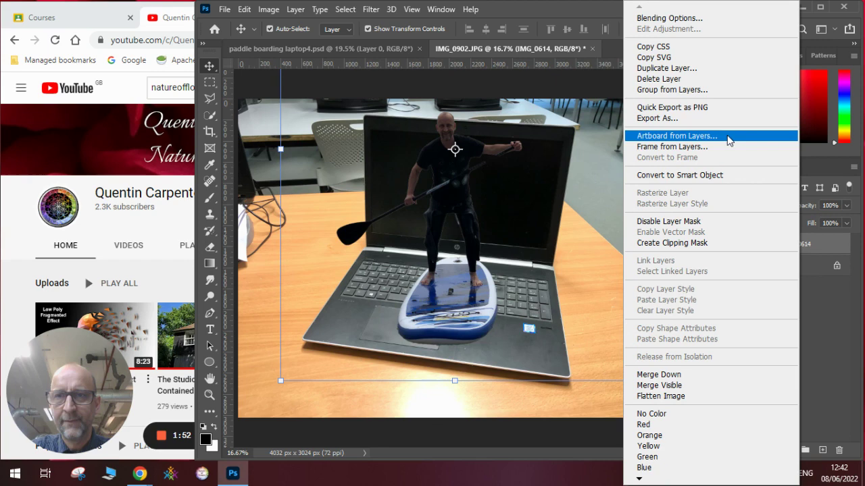
click(676, 68)
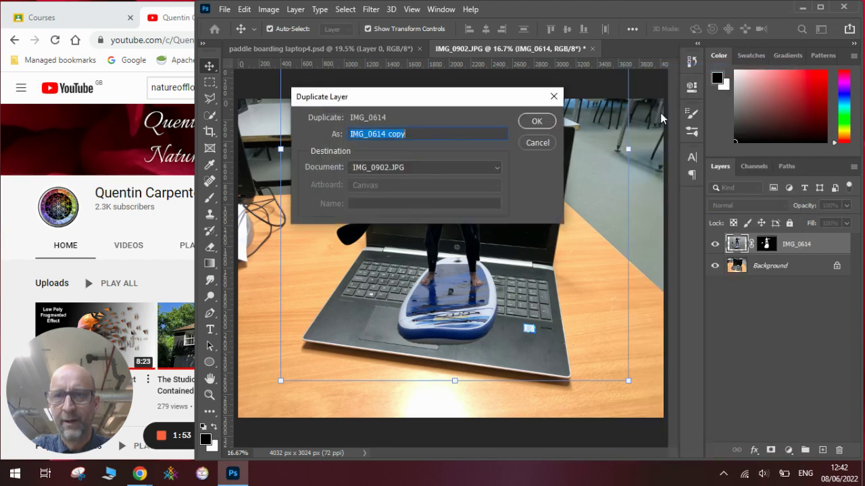
click(536, 122)
Delete the copy's layer mask and hide both paddle boarder layers
click(767, 246)
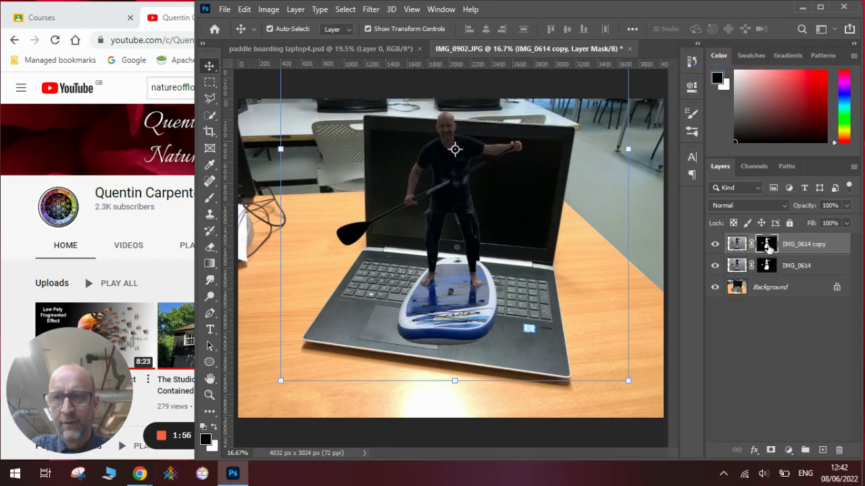
right_click(768, 248)
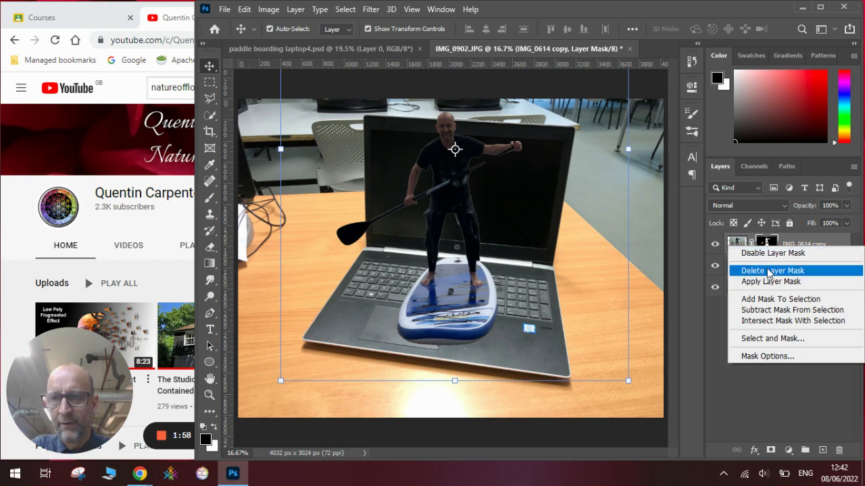
click(769, 270)
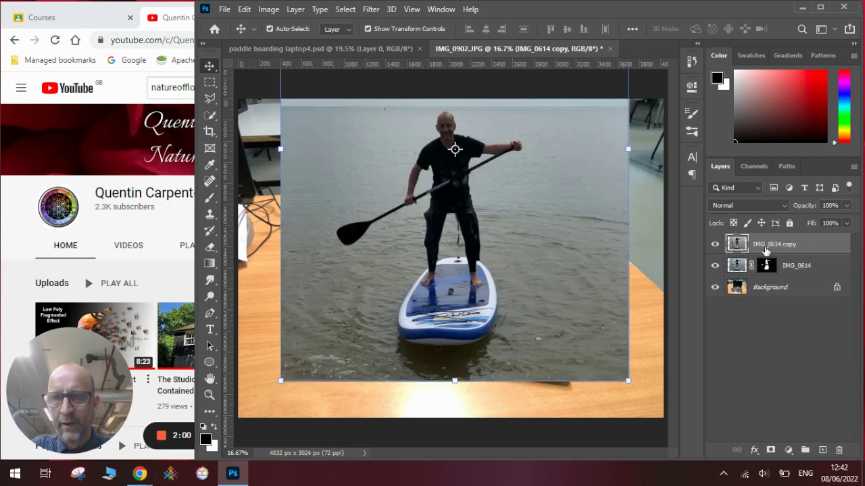
click(715, 245)
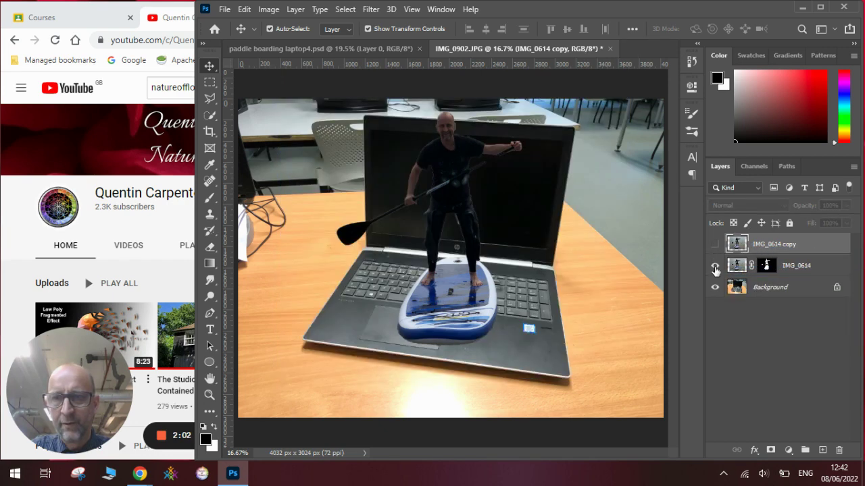
click(715, 266)
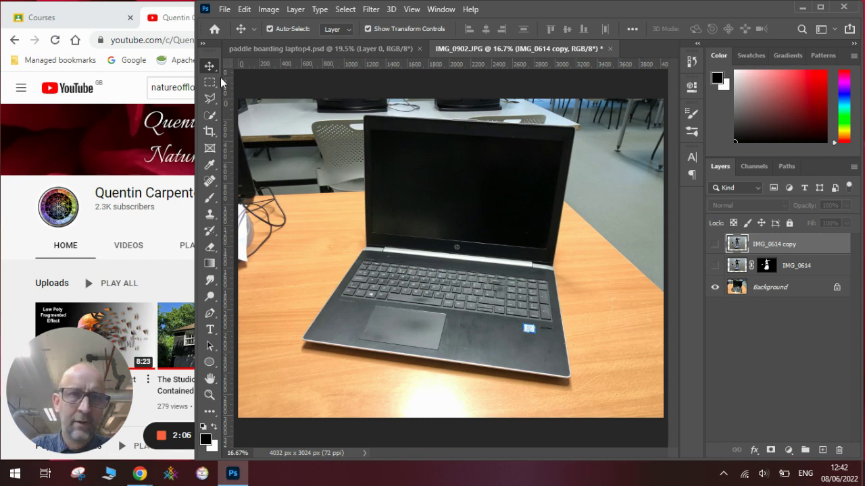
Outline the laptop screen's four corners with the Polygonal Lasso
click(212, 100)
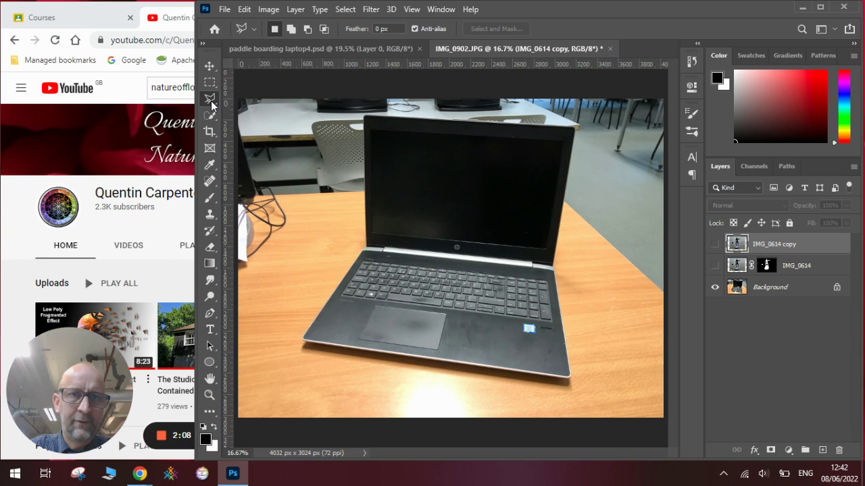
right_click(211, 104)
click(248, 112)
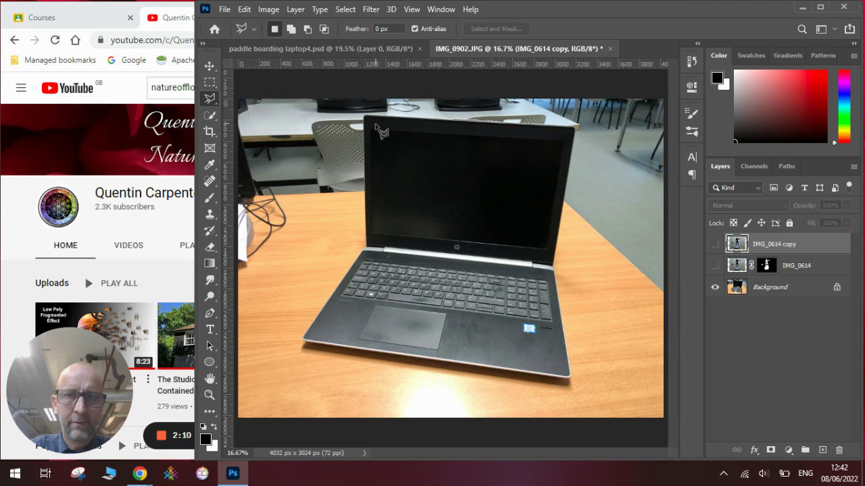
click(371, 132)
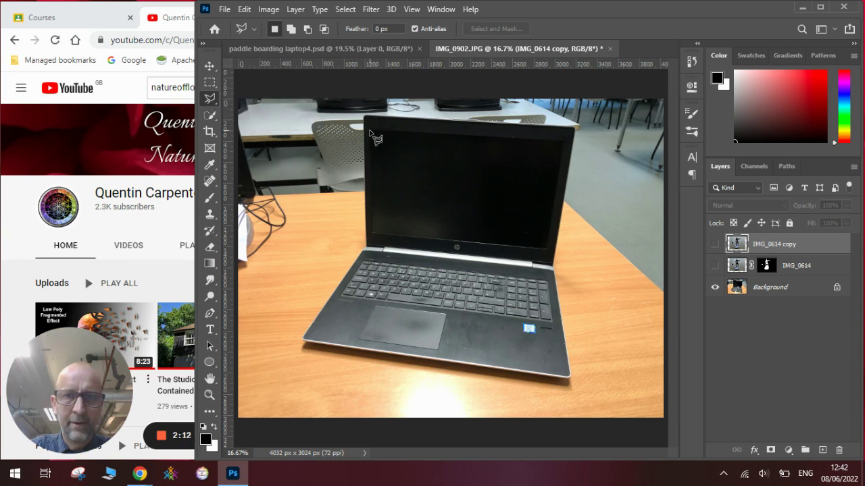
click(562, 141)
click(548, 246)
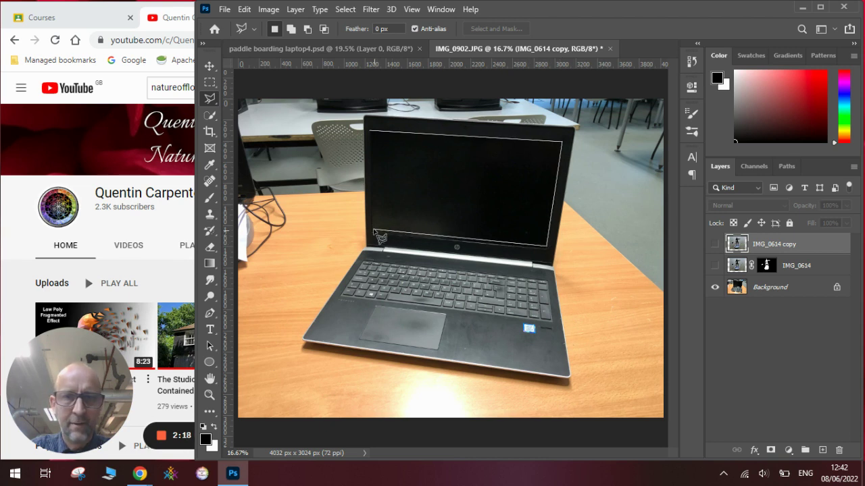
click(374, 229)
click(371, 131)
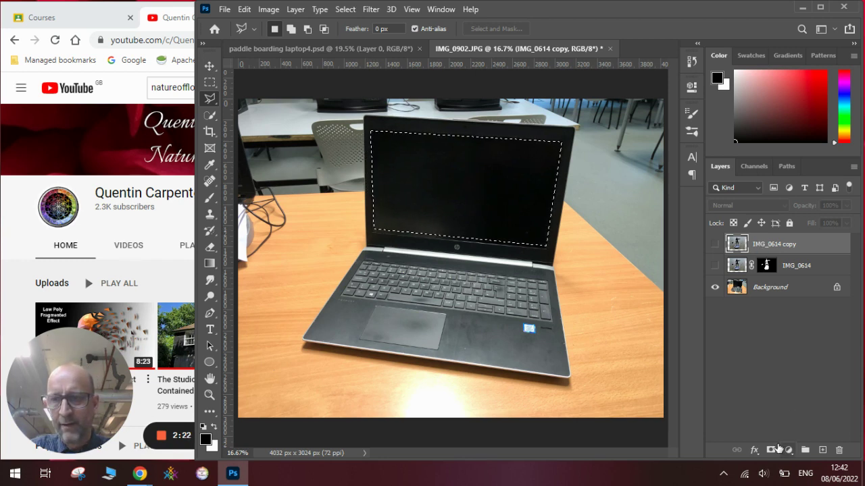
Mask IMG_0614 copy to the screen selection, showing it with the boarder cut-out hidden
click(771, 451)
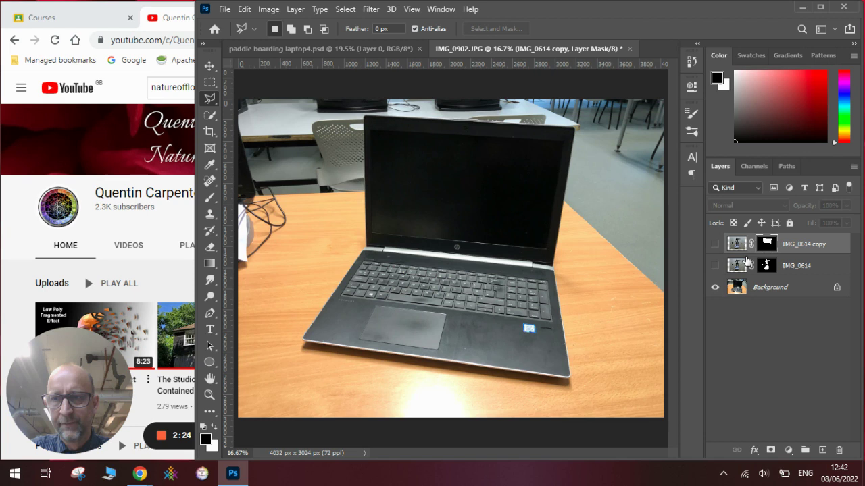
click(714, 244)
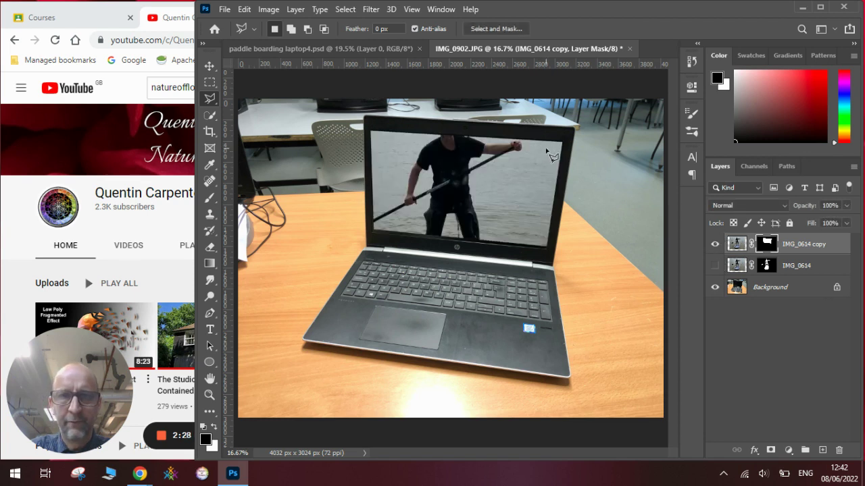
click(714, 268)
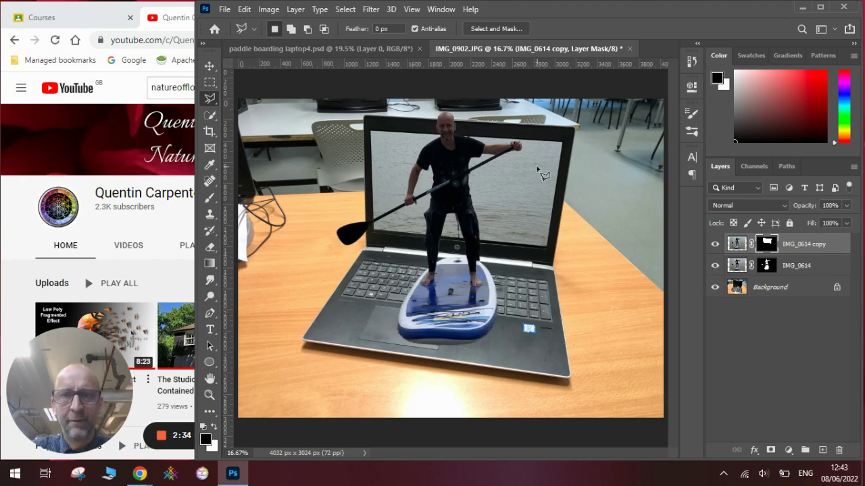
click(715, 266)
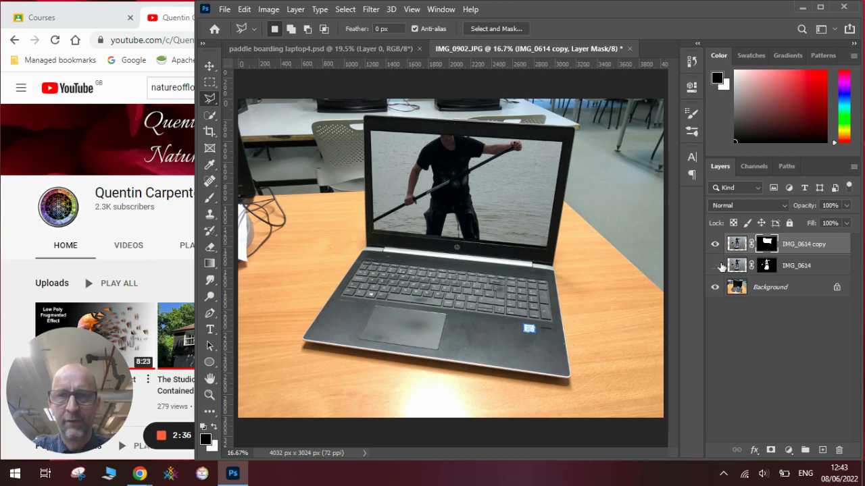
Show IMG_0614 again, duplicate IMG_0614 copy as IMG_0614 copy 2, and delete its mask
click(715, 265)
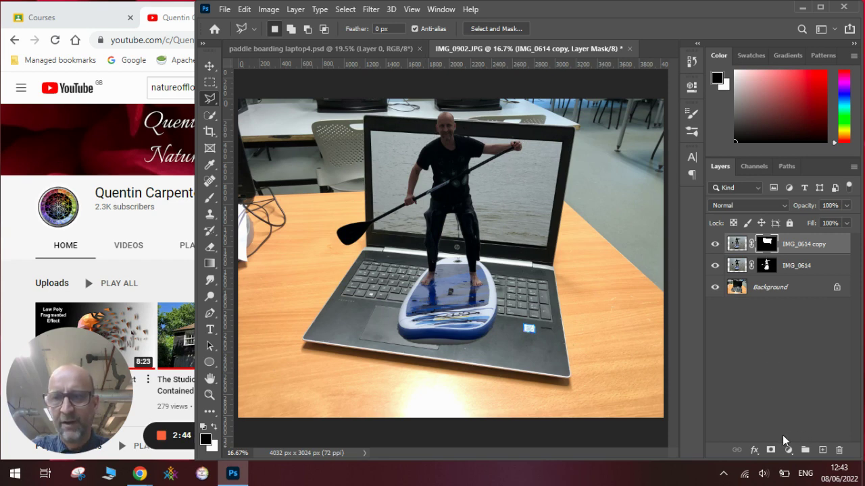
double_click(794, 252)
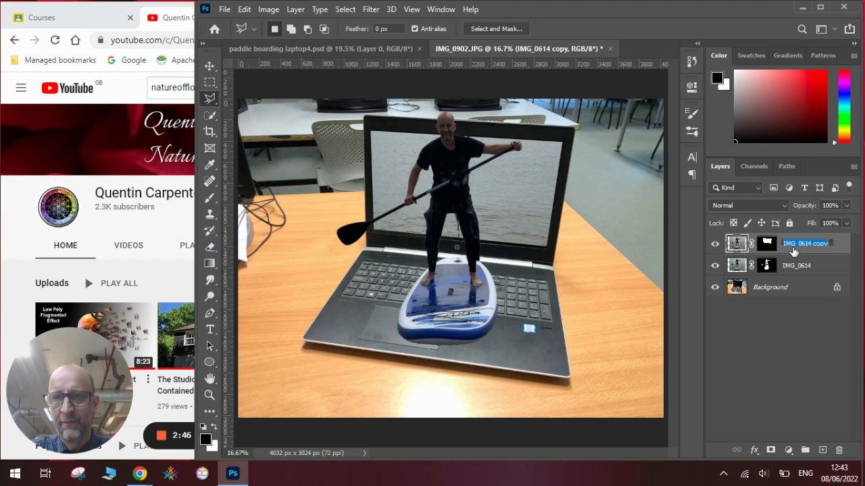
key(Return)
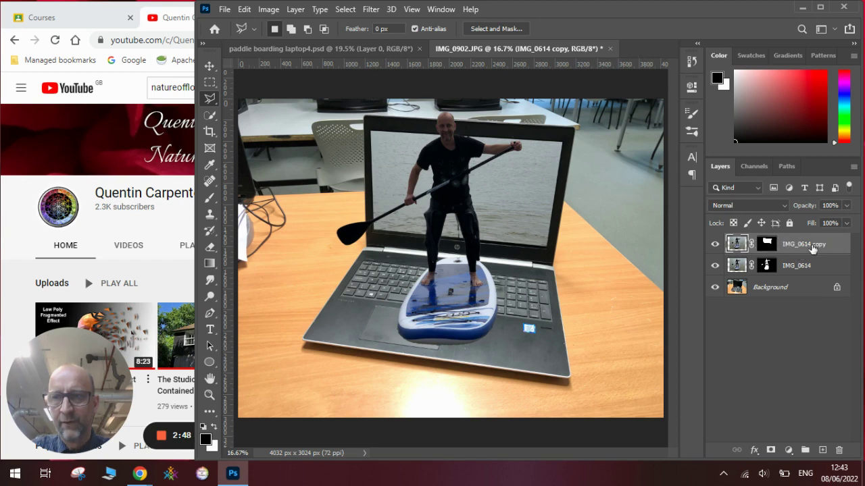
right_click(814, 250)
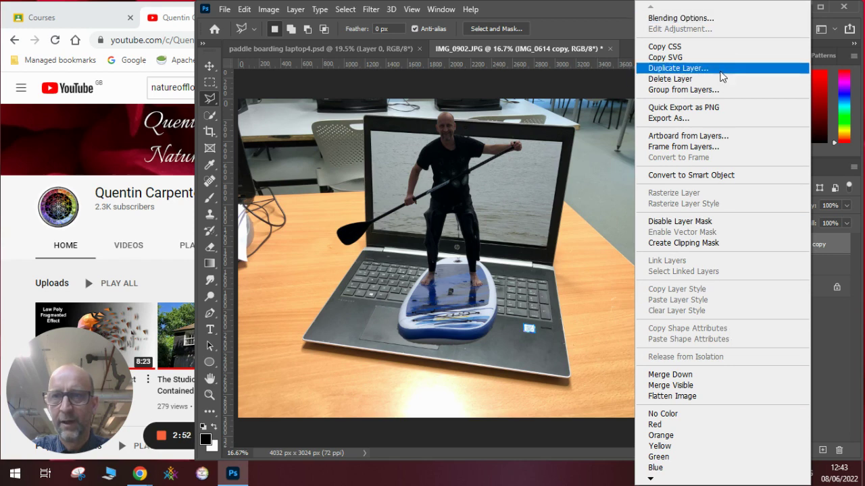
click(720, 69)
click(534, 122)
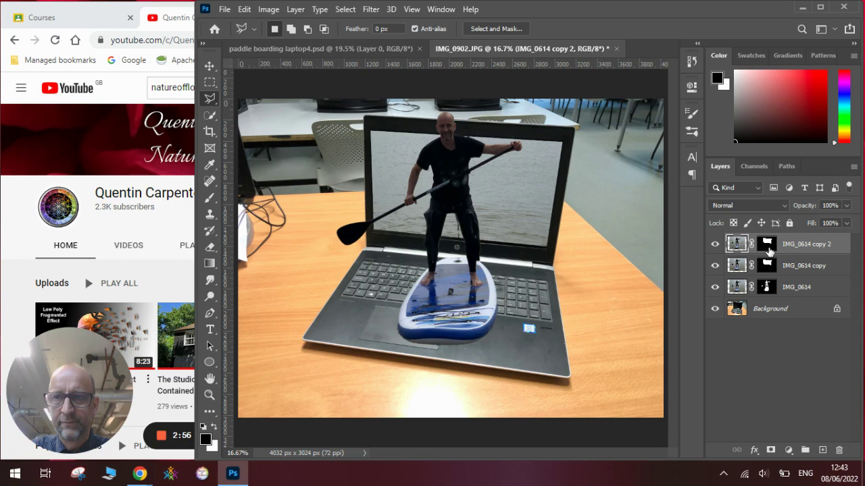
right_click(771, 250)
click(772, 272)
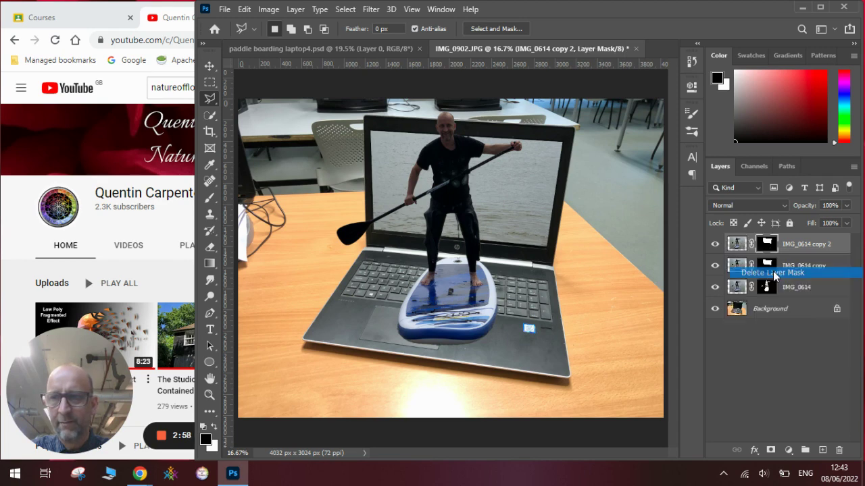
Add a white mask to IMG_0614 copy 2 and pick a 495 px Soft Round brush
click(771, 450)
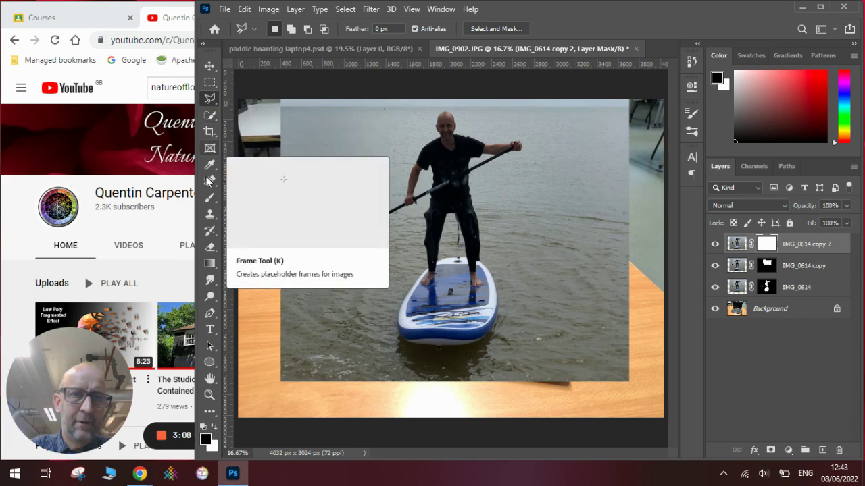
click(211, 200)
click(290, 30)
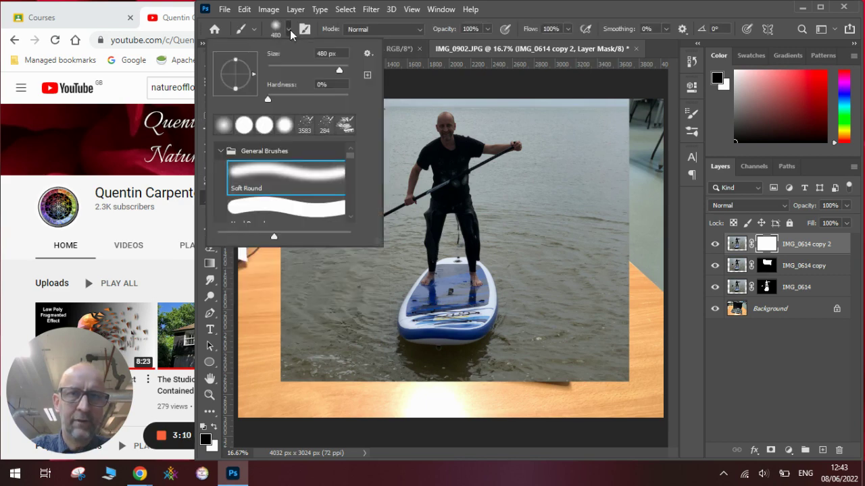
drag(339, 72, 340, 71)
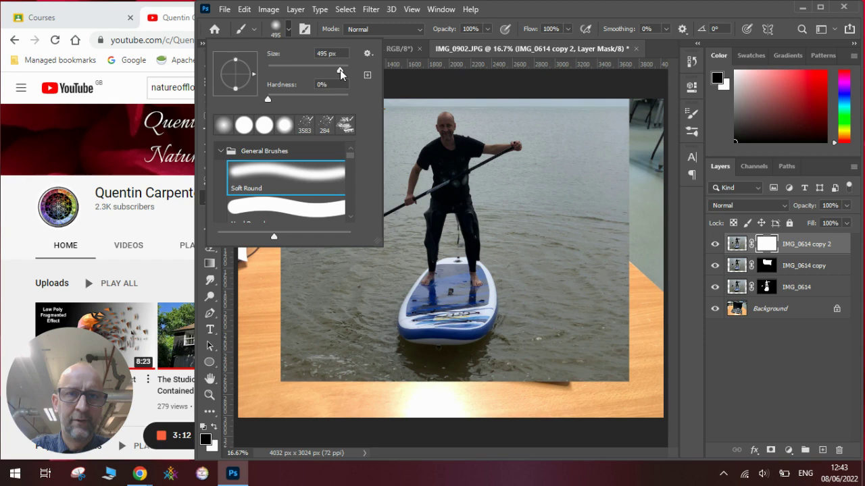
click(220, 151)
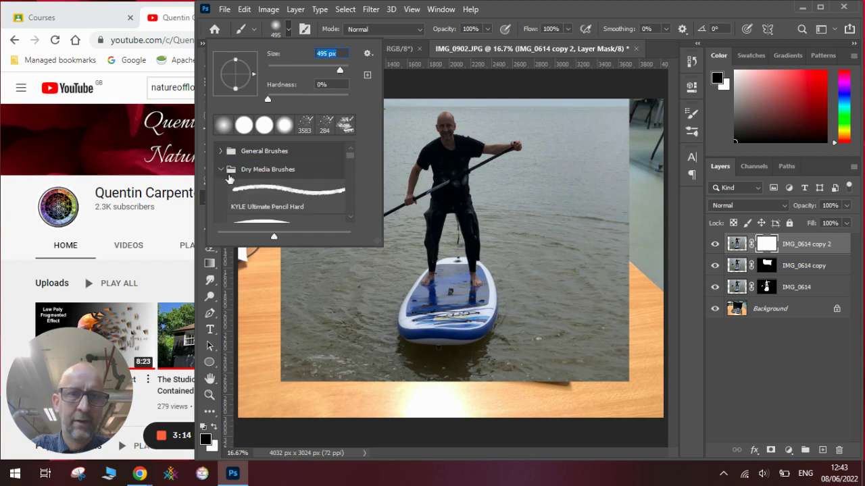
click(220, 151)
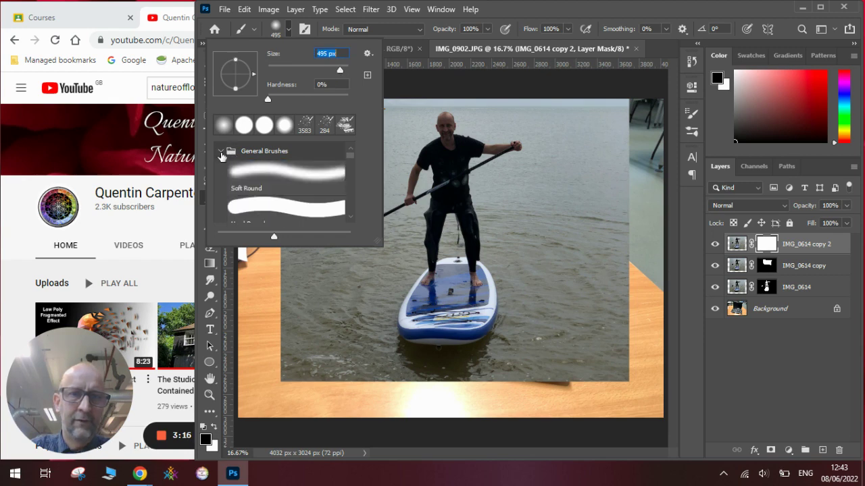
click(245, 177)
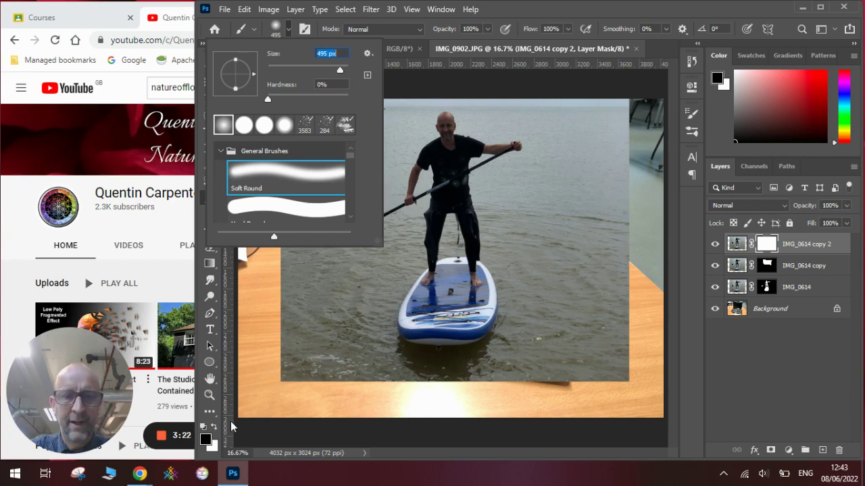
Paint black along the water photo's top-right, right and lower edges, then white over the keyboard
click(618, 96)
mouse_move(629, 122)
mouse_down()
mouse_move(621, 145)
mouse_move(589, 89)
mouse_move(595, 131)
mouse_move(585, 121)
mouse_move(603, 129)
mouse_move(579, 117)
mouse_move(524, 112)
mouse_move(585, 120)
mouse_move(504, 110)
mouse_move(554, 123)
mouse_move(468, 119)
mouse_move(613, 142)
mouse_move(589, 138)
mouse_move(577, 194)
mouse_move(581, 146)
mouse_move(563, 211)
mouse_move(579, 237)
mouse_move(570, 289)
mouse_move(617, 191)
mouse_move(610, 316)
mouse_move(562, 247)
mouse_move(589, 248)
mouse_move(608, 279)
mouse_move(597, 373)
mouse_move(601, 280)
mouse_move(584, 314)
mouse_move(583, 358)
mouse_move(579, 331)
mouse_move(580, 383)
mouse_move(622, 380)
mouse_move(542, 413)
mouse_move(535, 394)
mouse_move(496, 392)
mouse_move(534, 389)
mouse_move(450, 389)
mouse_move(337, 366)
mouse_move(363, 365)
mouse_move(289, 364)
mouse_move(282, 324)
mouse_move(279, 364)
mouse_move(316, 283)
mouse_move(339, 374)
mouse_move(263, 365)
mouse_move(290, 270)
mouse_move(321, 249)
mouse_move(302, 289)
mouse_move(351, 217)
mouse_move(359, 153)
mouse_move(359, 197)
mouse_move(357, 119)
mouse_move(418, 115)
mouse_move(381, 111)
mouse_move(435, 118)
mouse_move(345, 122)
mouse_move(285, 223)
mouse_move(365, 100)
mouse_move(355, 88)
mouse_move(560, 101)
mouse_up()
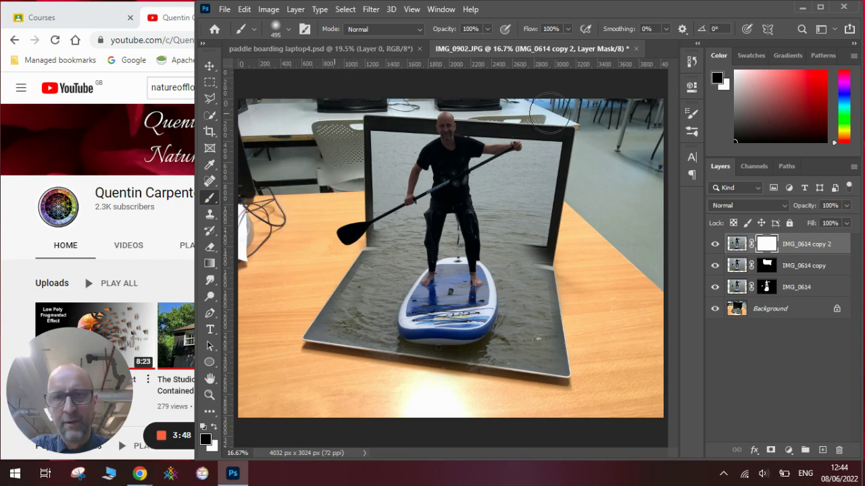
mouse_move(595, 344)
mouse_down()
mouse_move(595, 293)
mouse_move(630, 440)
mouse_move(620, 399)
mouse_move(555, 382)
mouse_move(548, 349)
mouse_move(537, 366)
mouse_move(553, 286)
mouse_move(549, 328)
mouse_up()
mouse_move(345, 349)
mouse_down()
mouse_move(323, 317)
mouse_move(340, 293)
mouse_move(334, 312)
mouse_move(359, 292)
mouse_move(368, 271)
mouse_move(347, 269)
mouse_move(342, 284)
mouse_up()
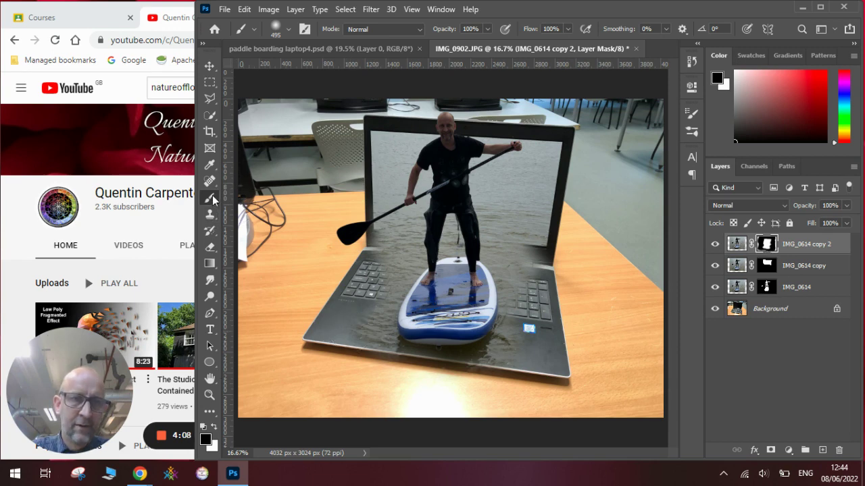
click(215, 430)
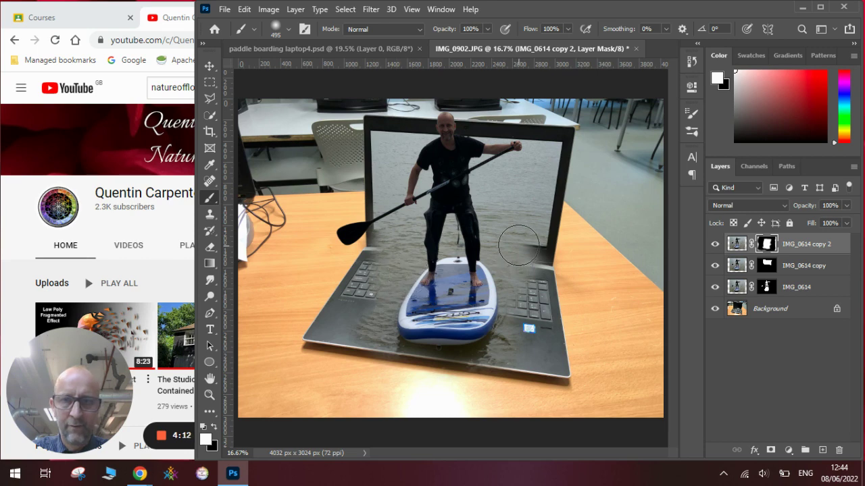
mouse_move(517, 237)
mouse_down()
mouse_move(500, 309)
mouse_move(512, 329)
mouse_move(553, 349)
mouse_up()
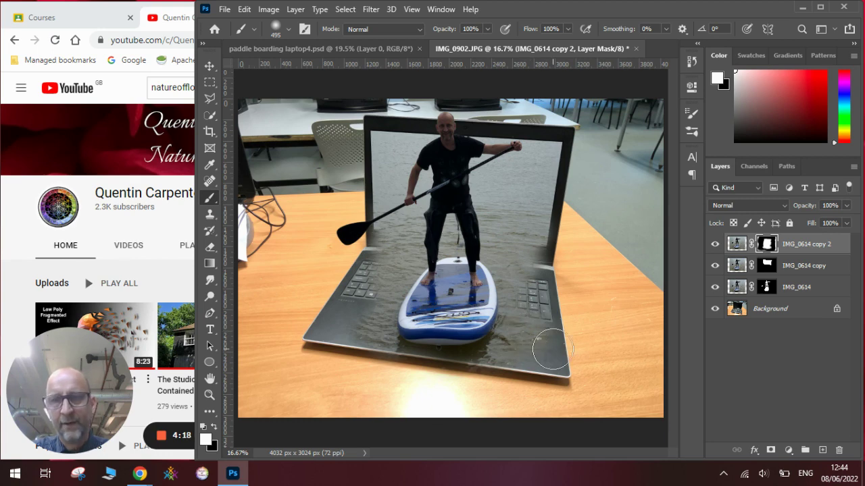
Duplicate the Background layer as Background copy
click(771, 312)
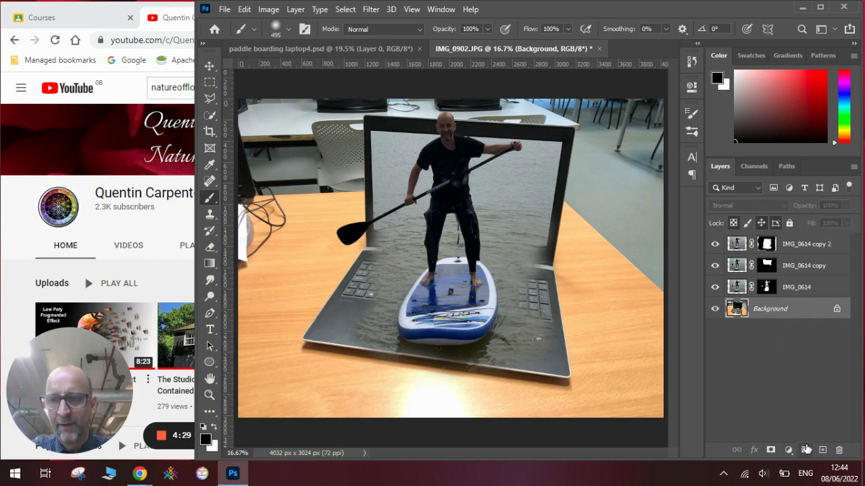
right_click(765, 311)
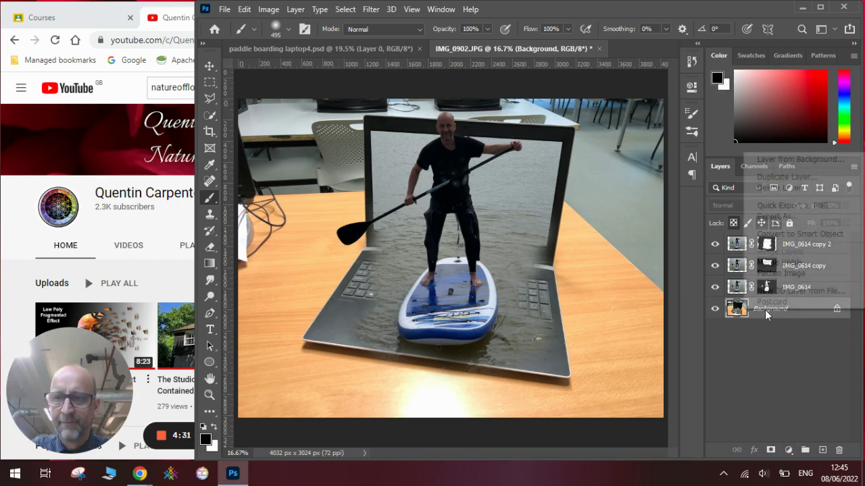
click(788, 177)
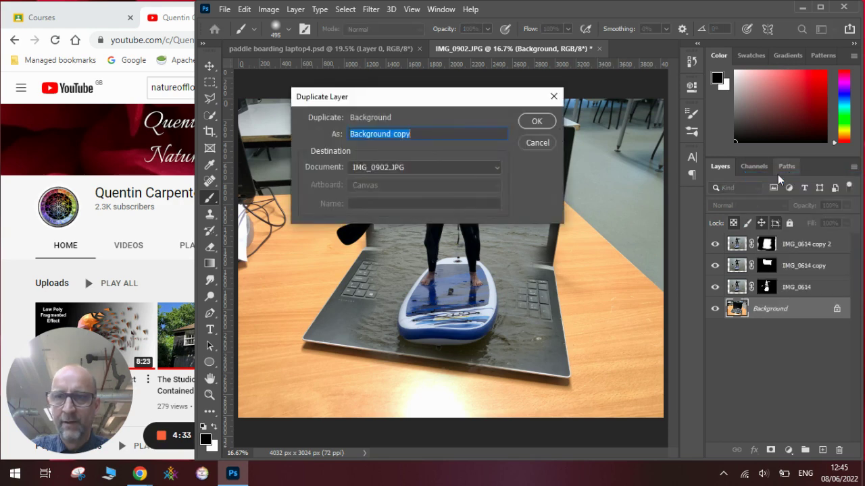
click(533, 121)
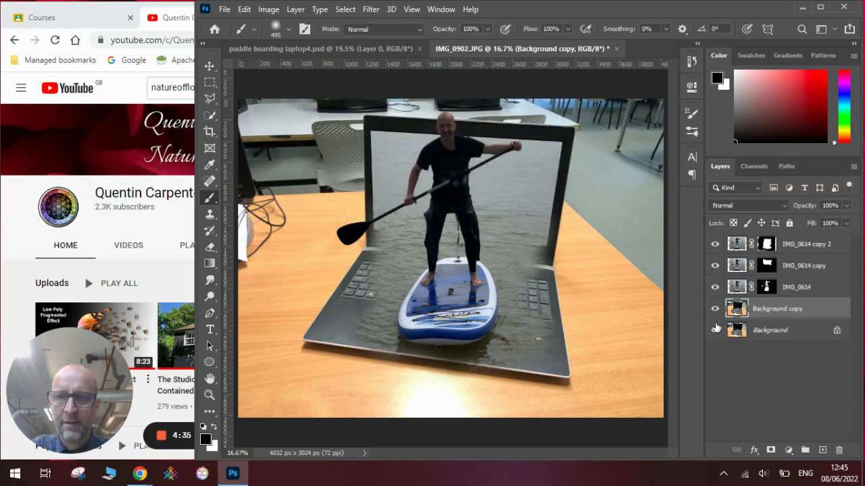
Hide IMG_0614 copy 2, IMG_0614 copy and IMG_0614, leaving the plain laptop visible
click(715, 266)
click(716, 244)
click(715, 287)
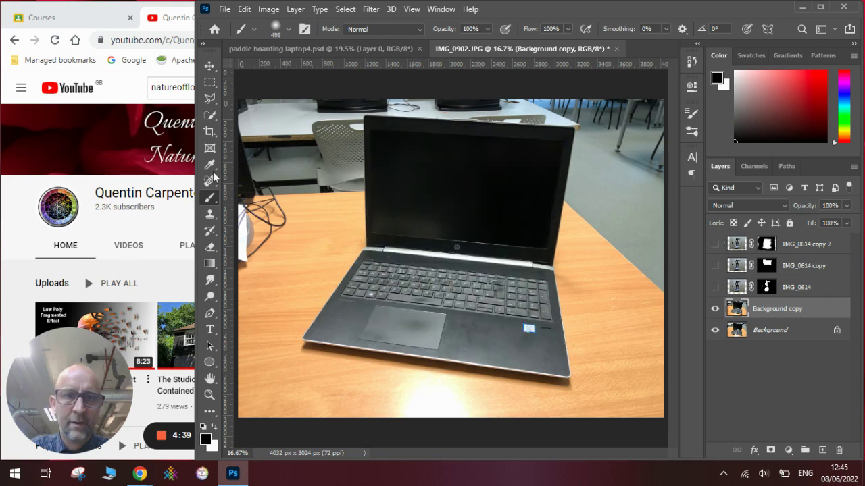
click(209, 100)
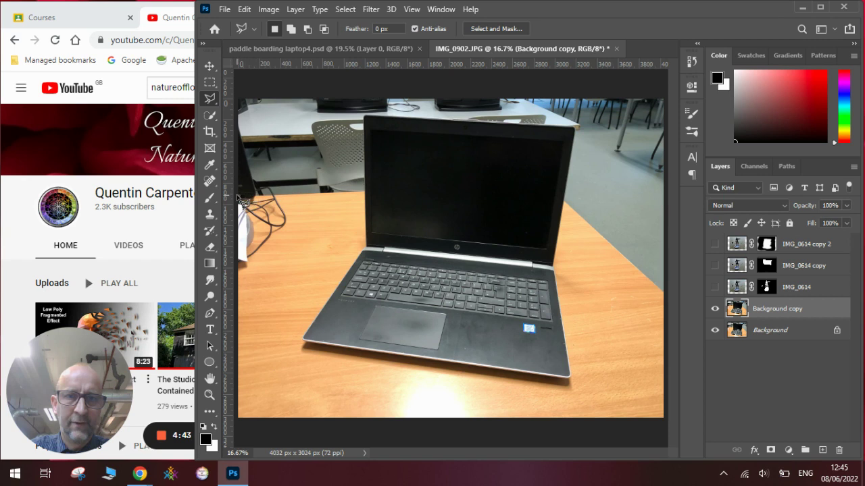
Outline the room above the desk with a polygonal lasso selection
click(240, 195)
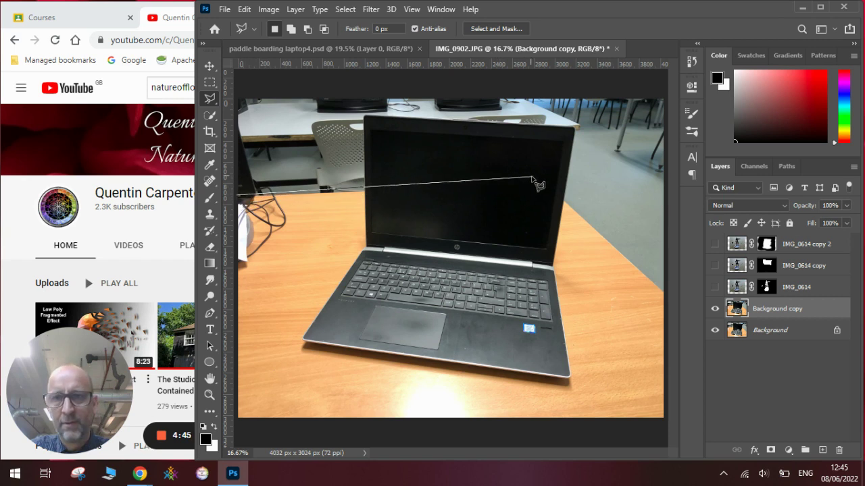
click(532, 179)
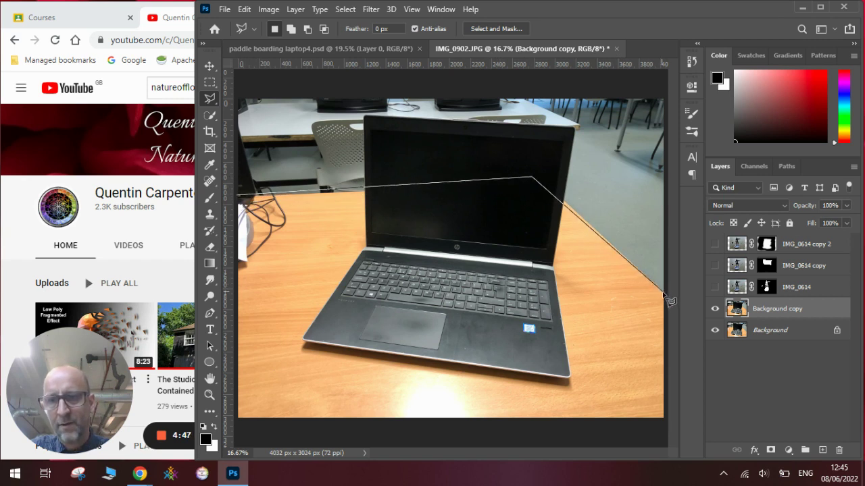
click(664, 293)
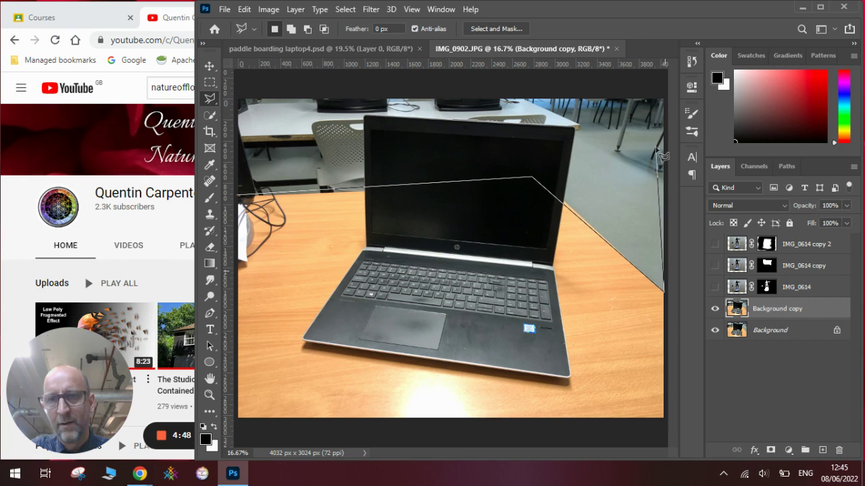
click(666, 97)
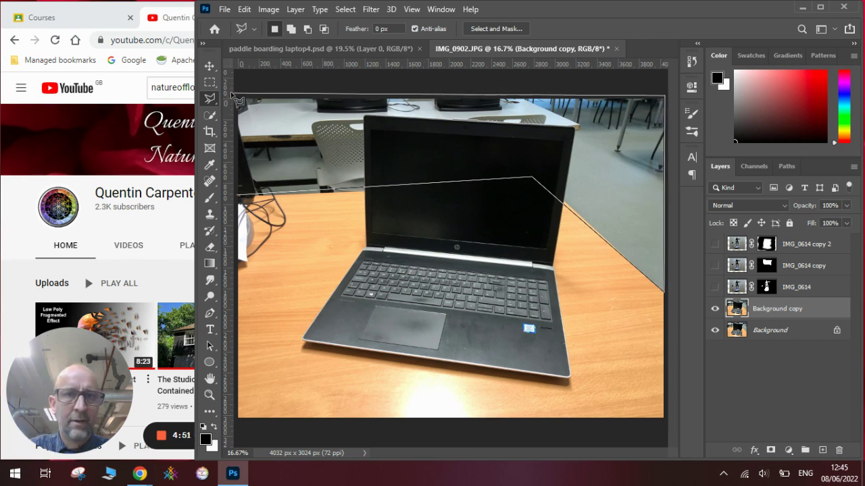
click(236, 96)
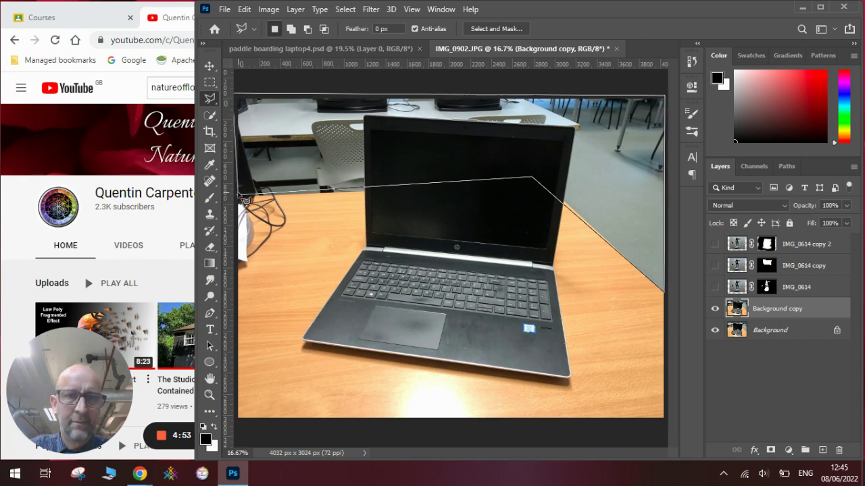
click(241, 197)
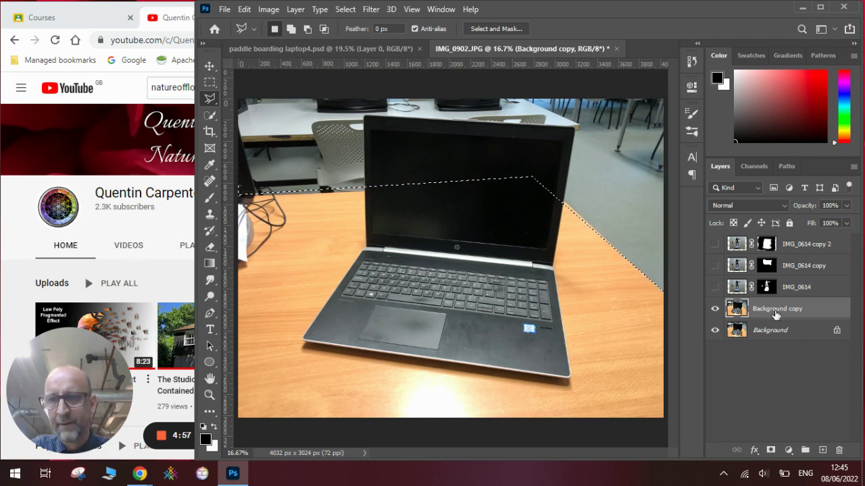
Add a layer mask to Background copy and toggle the Background layer to check it
click(770, 451)
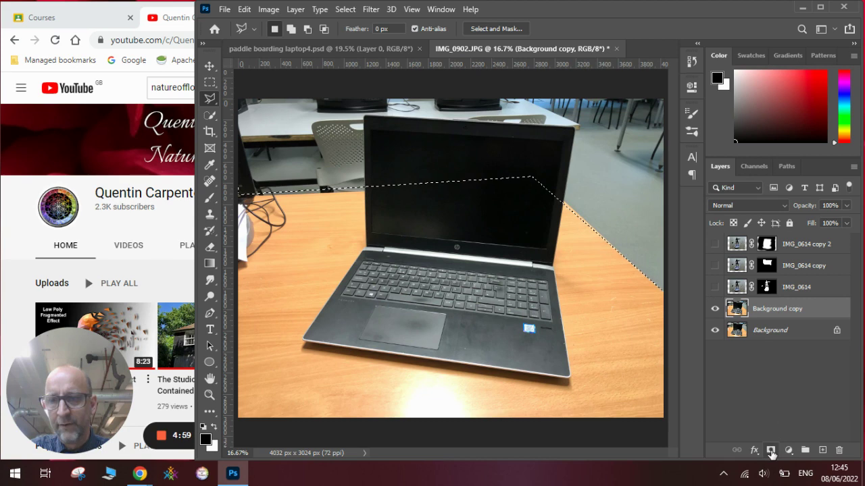
click(715, 329)
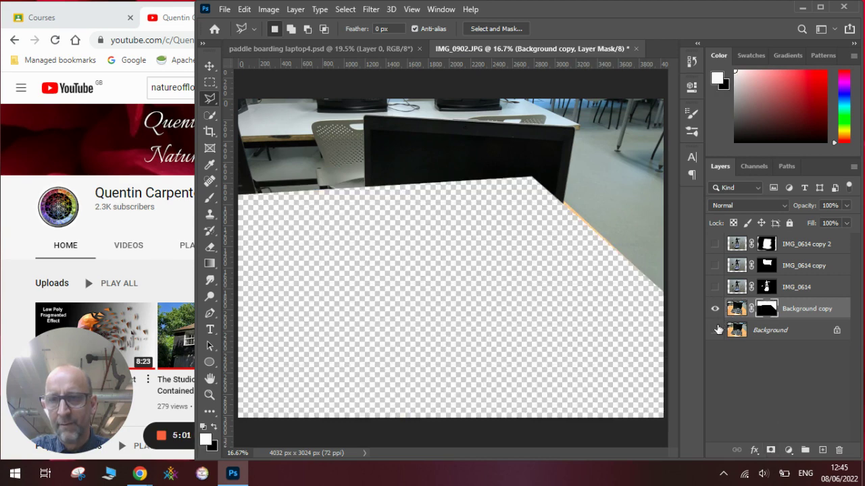
click(716, 330)
click(776, 313)
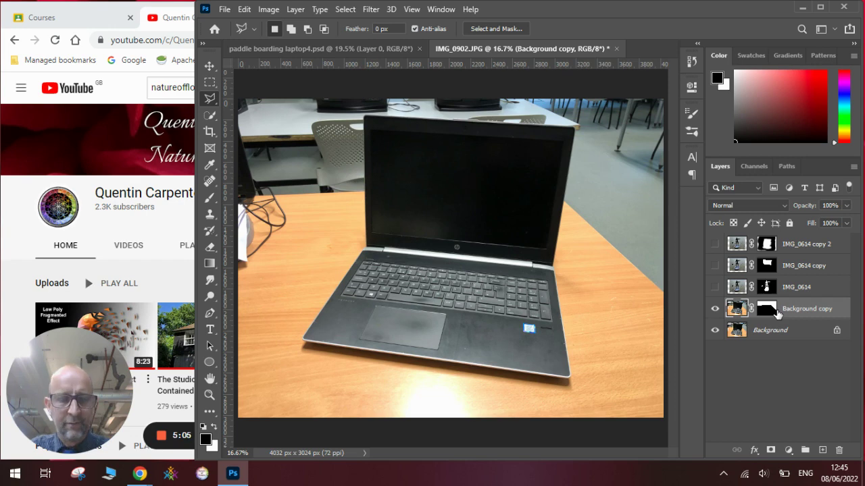
click(715, 329)
click(715, 330)
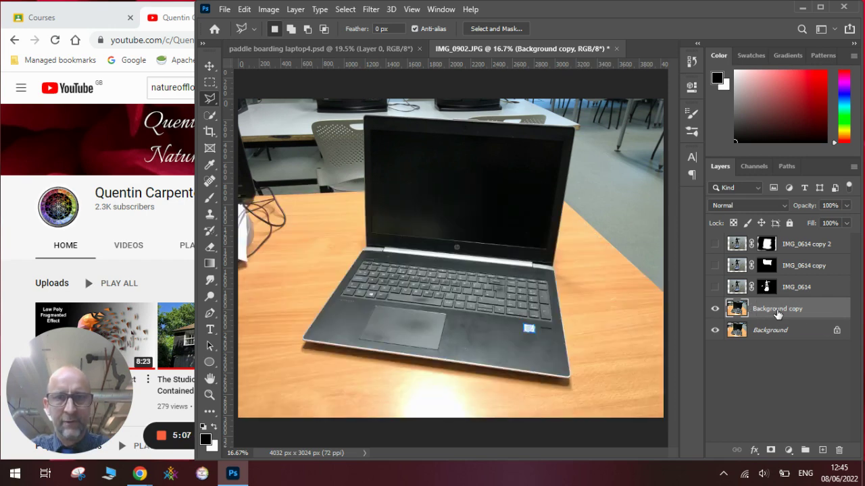
ctrl+click(771, 310)
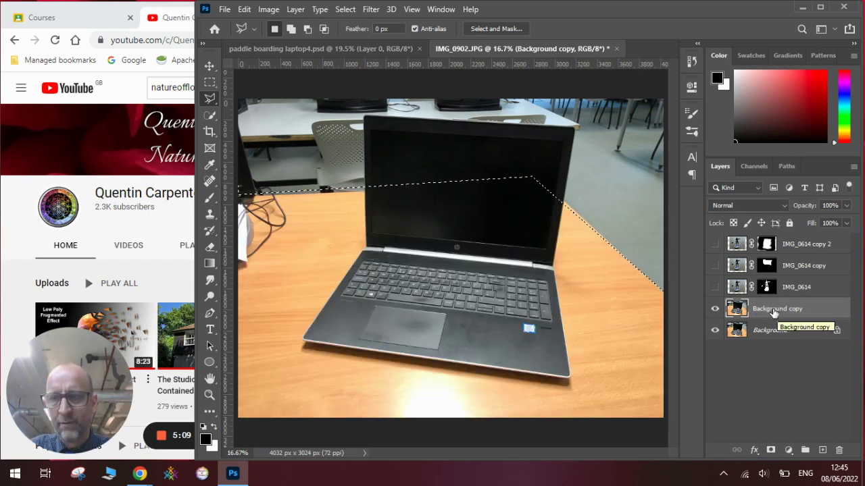
Invert the selection and re-mask Background copy to keep only the desk and laptop
click(345, 10)
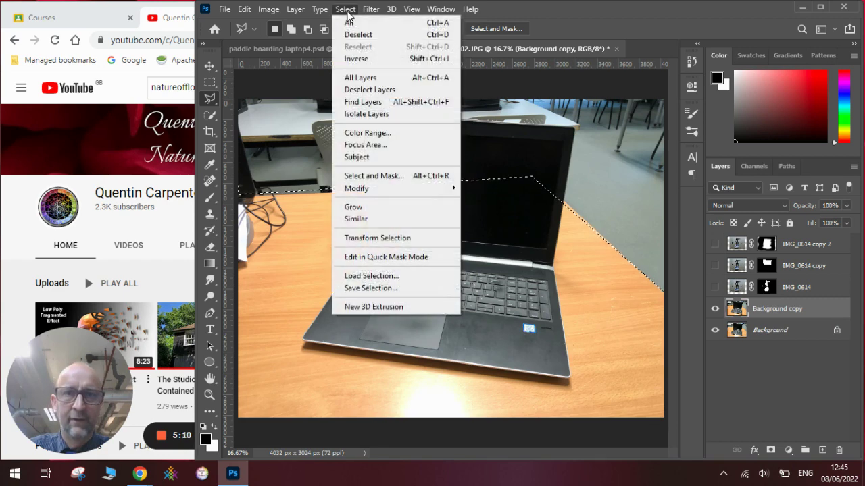
click(356, 58)
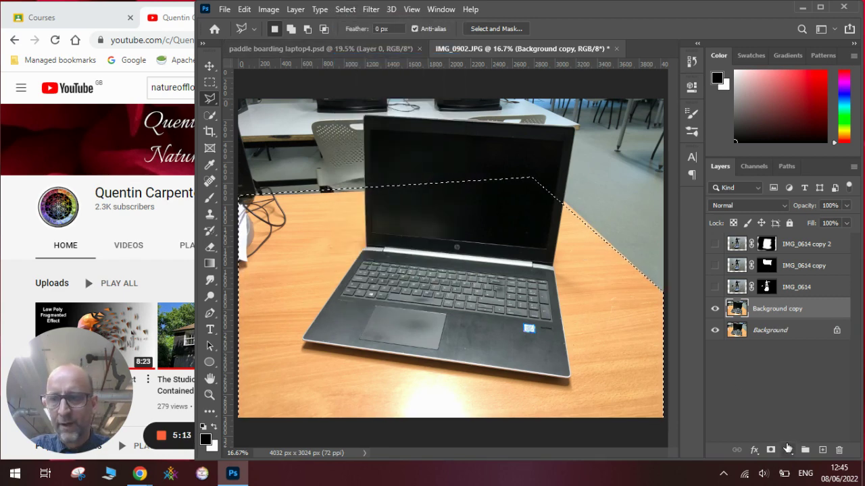
click(771, 451)
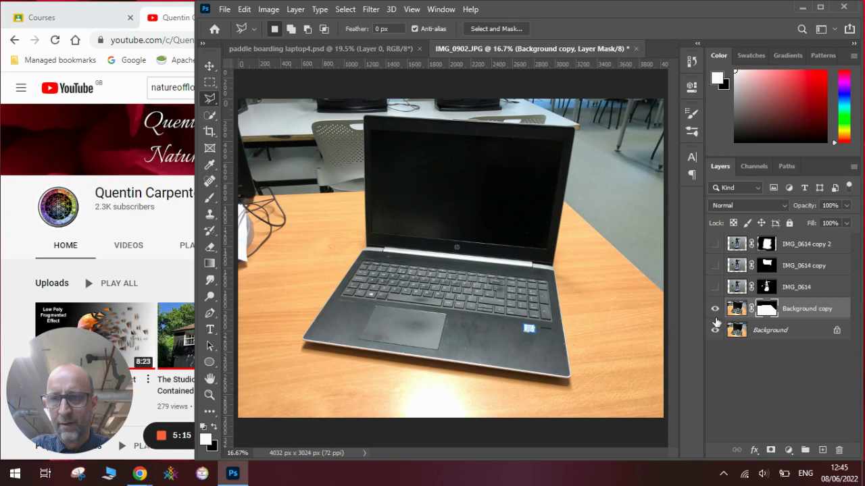
click(716, 330)
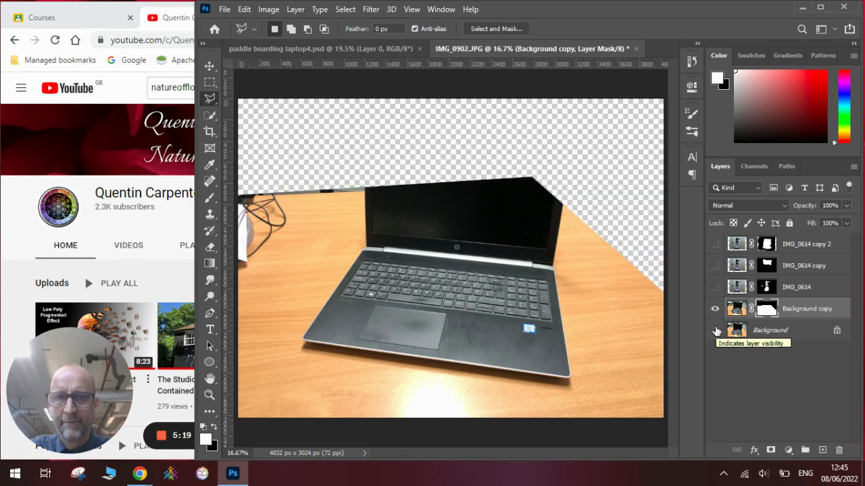
click(716, 330)
Show the IMG_0614, IMG_0614 copy and IMG_0614 copy 2 layers again
click(715, 288)
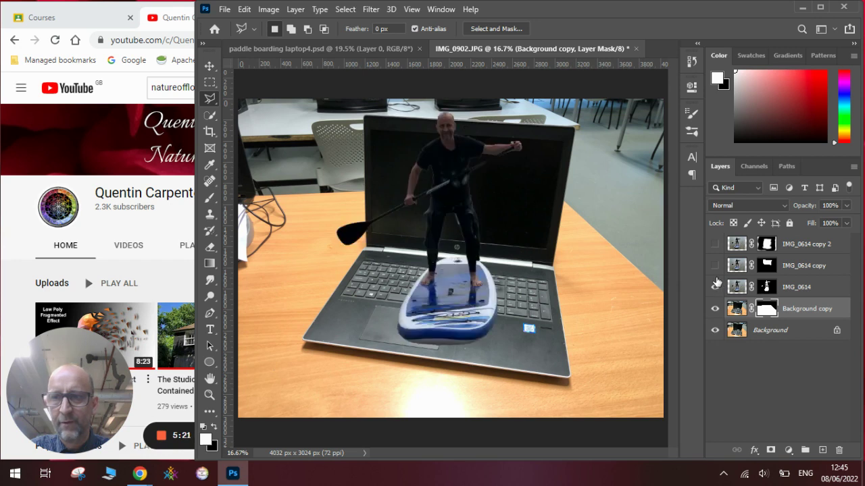
click(715, 266)
click(715, 244)
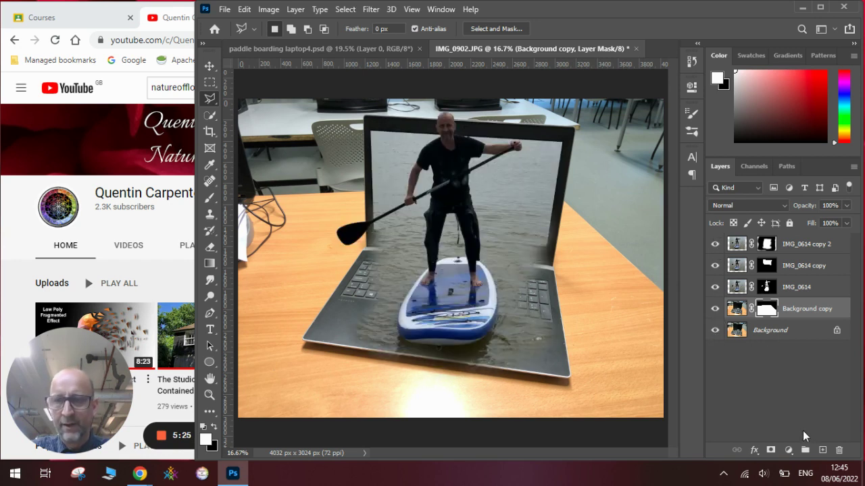
Add Layer 1 below Background copy and fill it with a black-to-white gradient
click(822, 450)
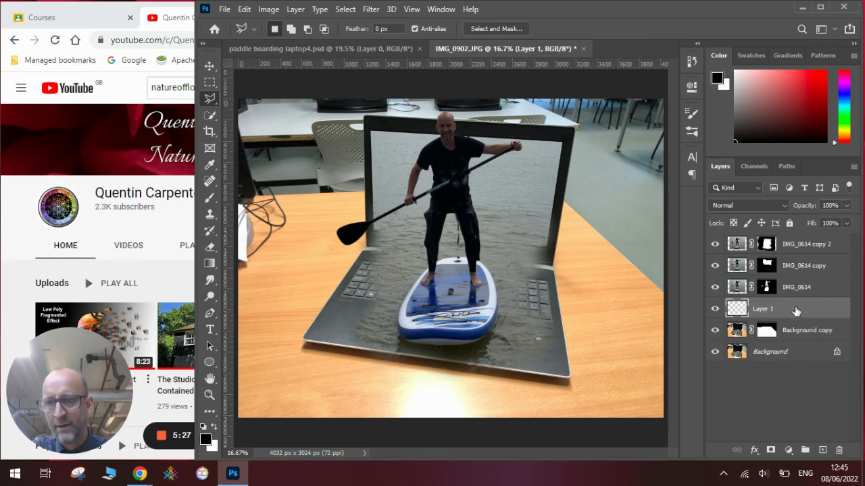
drag(796, 310, 800, 338)
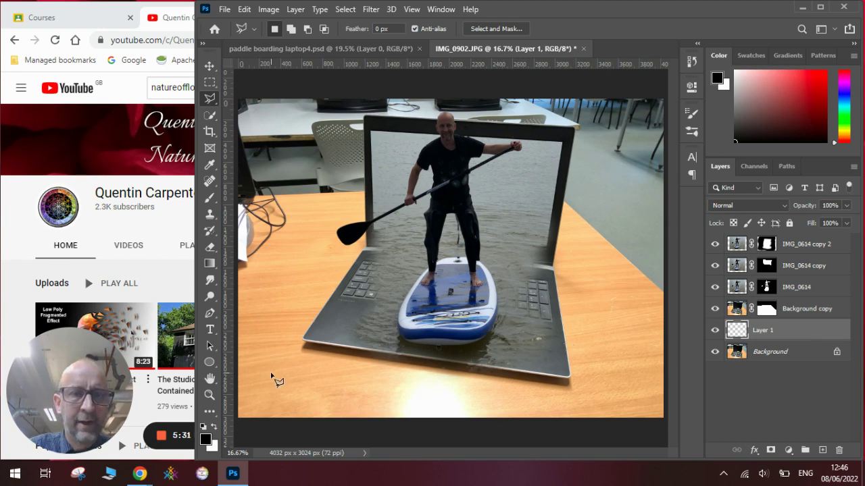
click(215, 267)
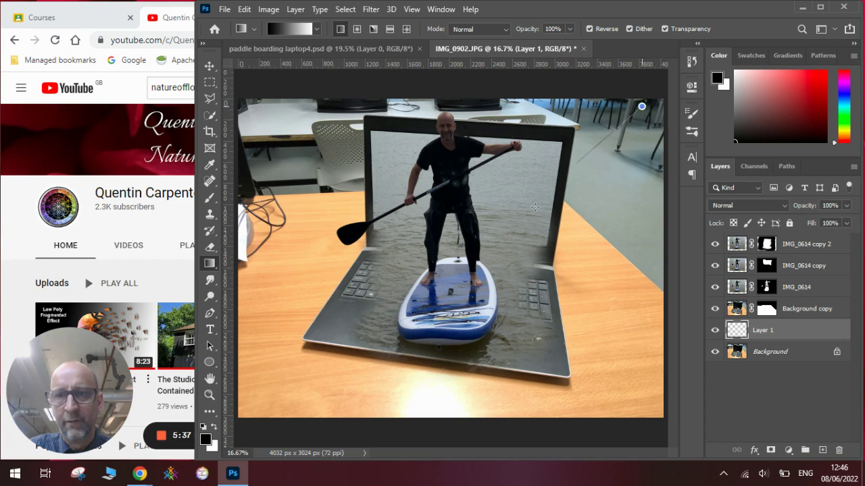
drag(332, 390, 332, 390)
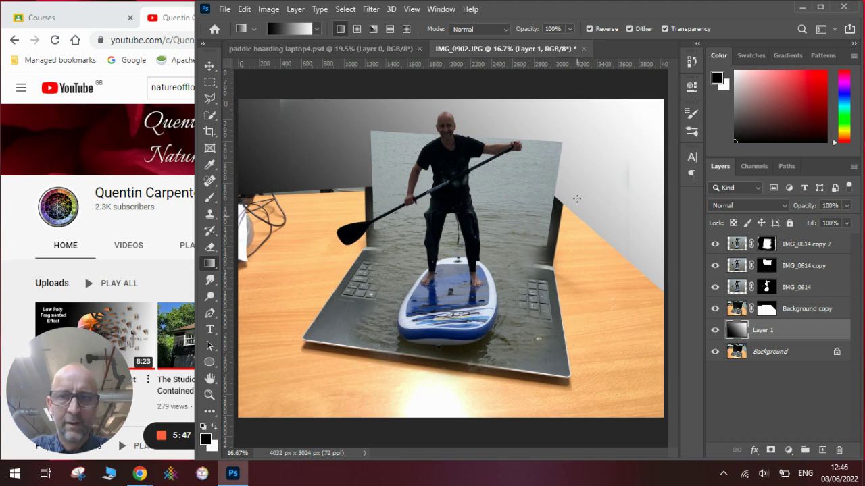
click(767, 309)
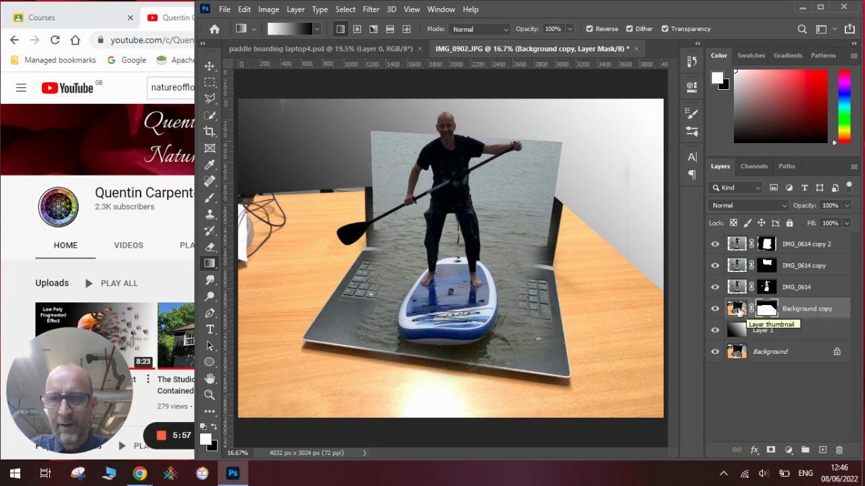
Hide the three IMG_0614 layers and the gradient Layer 1
click(738, 310)
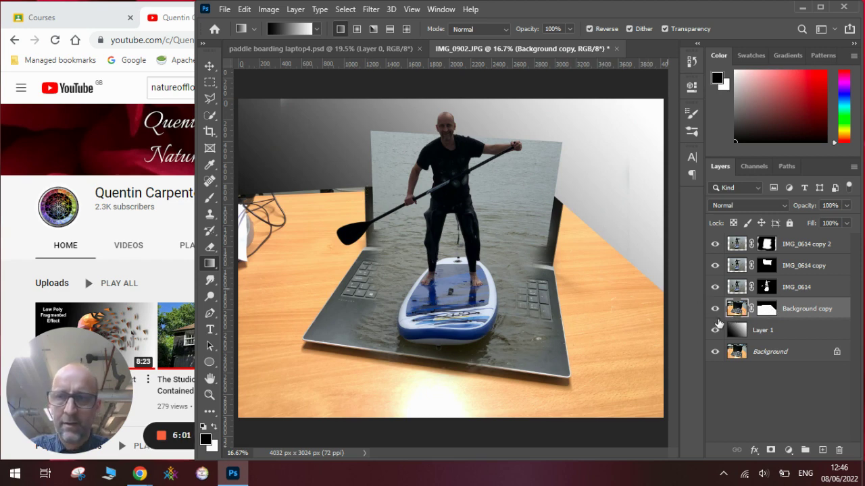
click(714, 287)
click(715, 265)
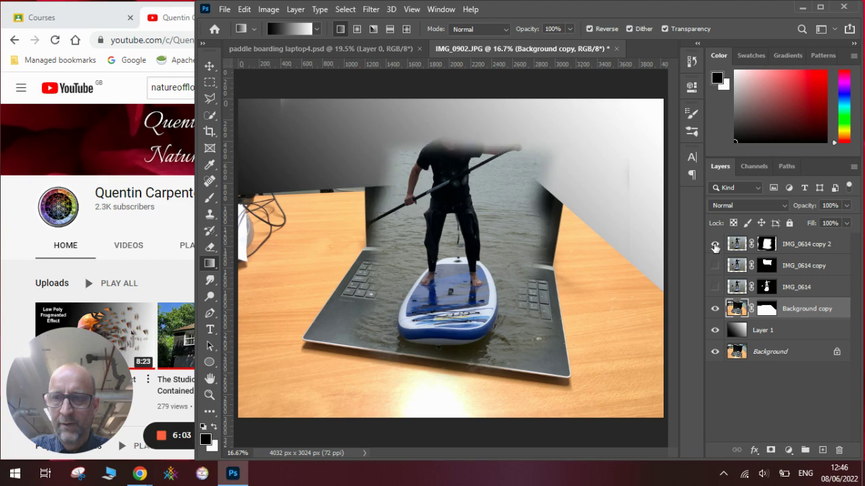
click(714, 244)
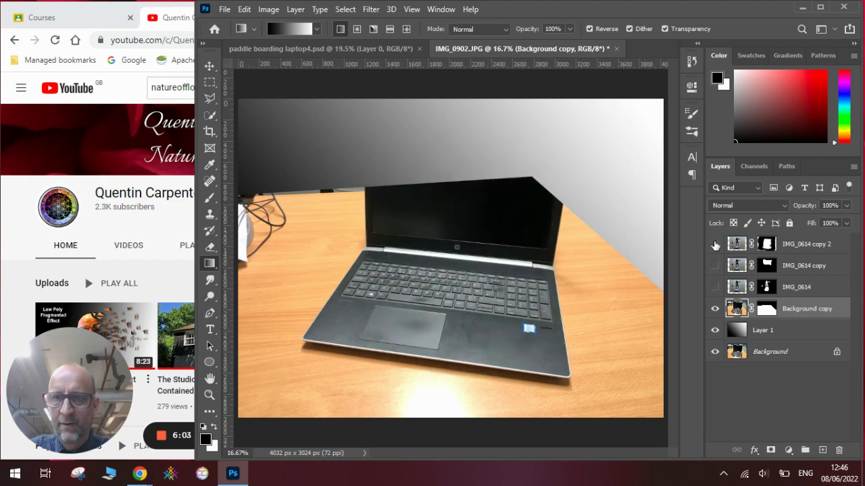
click(715, 331)
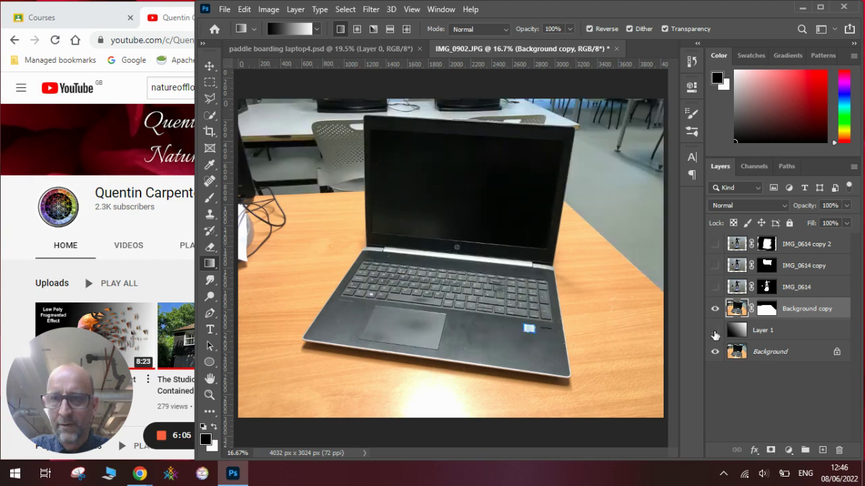
Outline the laptop screen's four corners with the Polygonal Lasso, targeting Background copy's mask
click(210, 99)
click(365, 117)
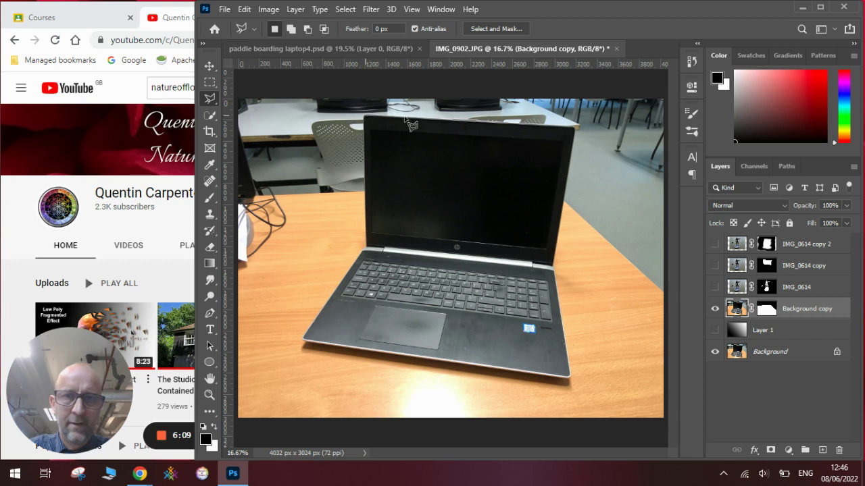
click(574, 127)
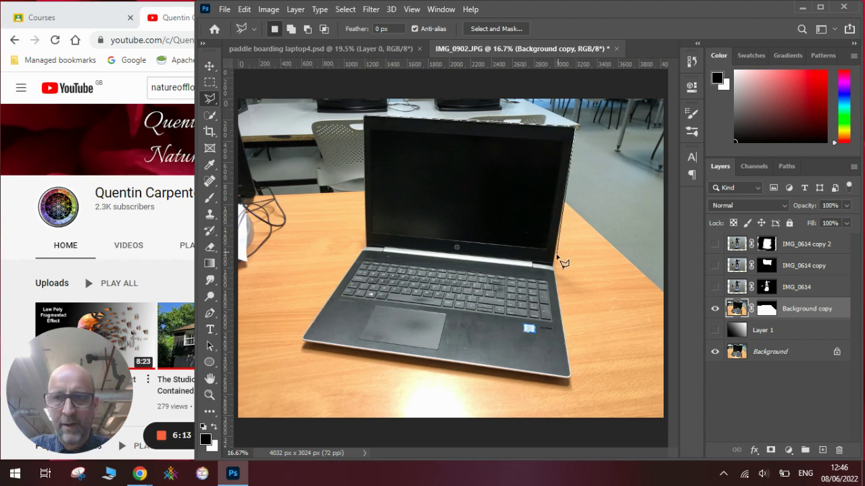
click(554, 261)
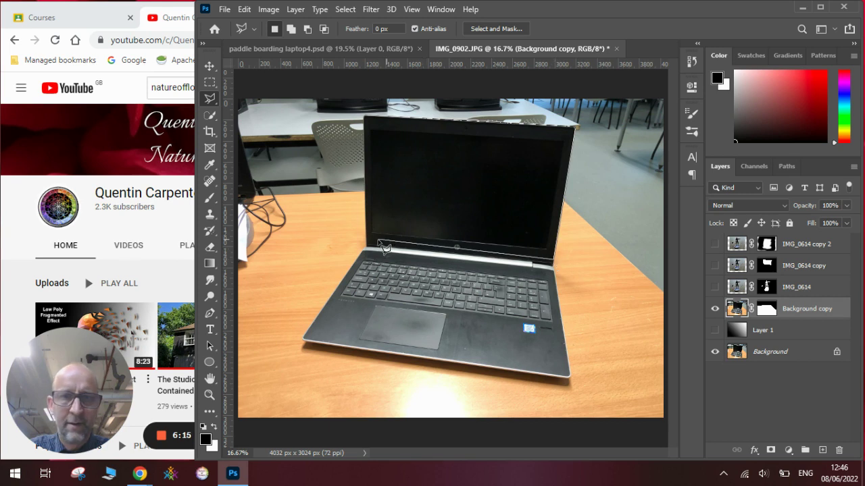
click(366, 236)
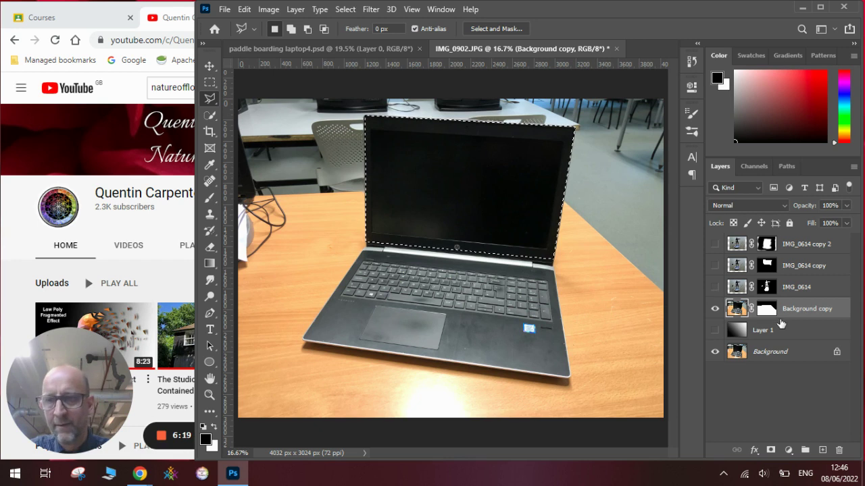
click(768, 310)
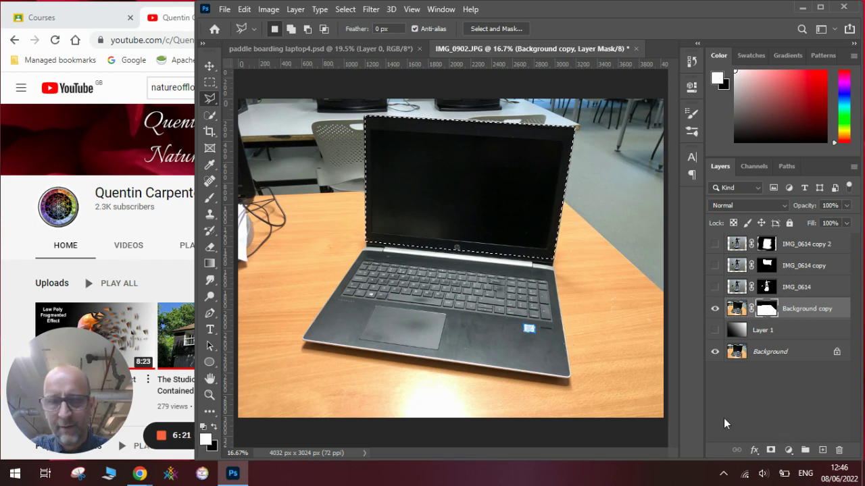
Switch to the Paint Bucket tool with black foreground, then swap foreground and background colours
click(210, 265)
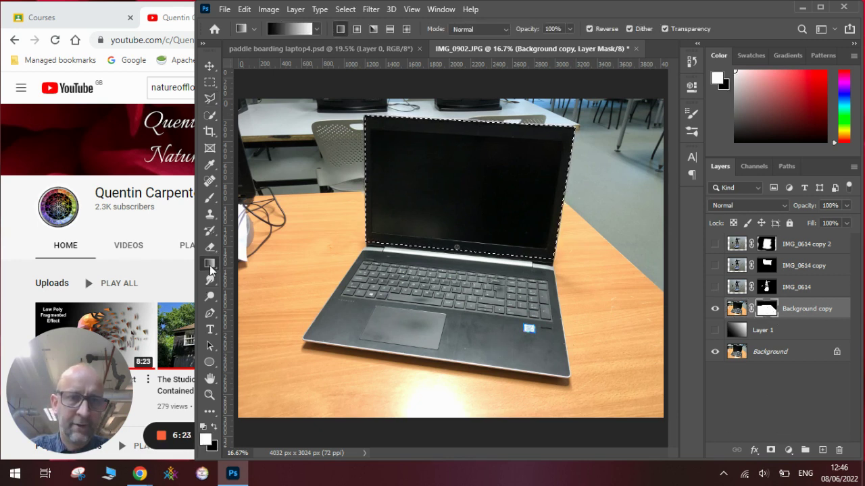
right_click(210, 265)
click(257, 273)
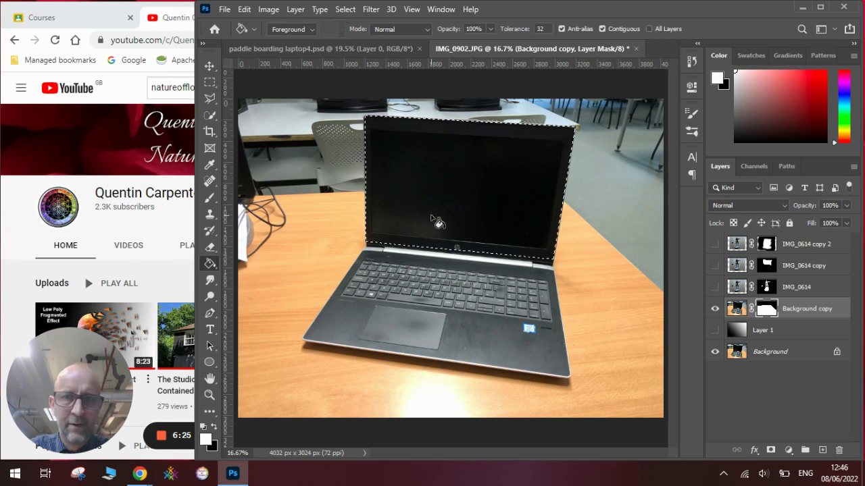
click(214, 430)
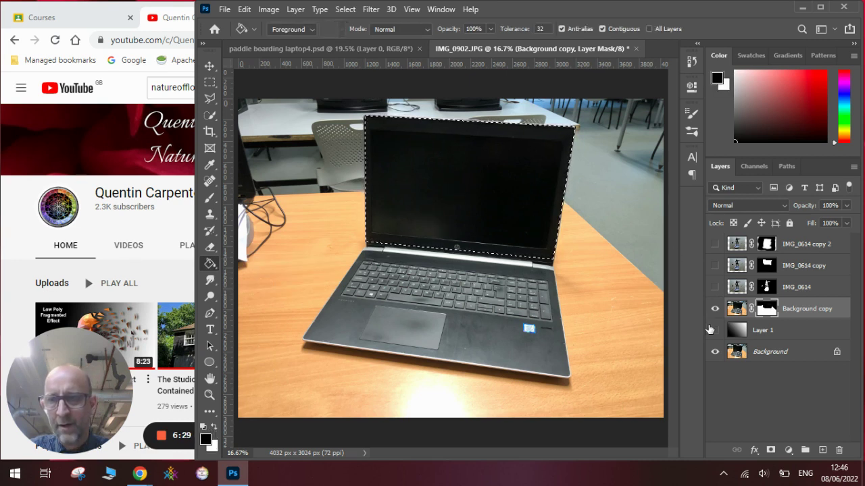
click(714, 331)
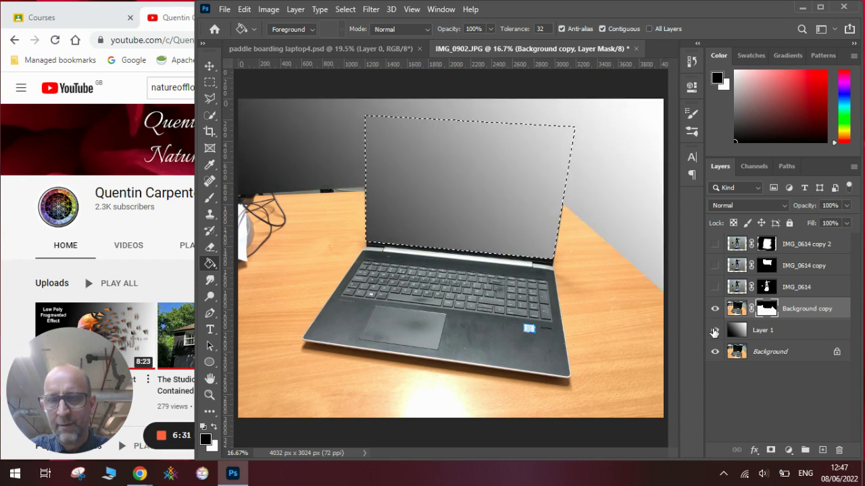
click(714, 331)
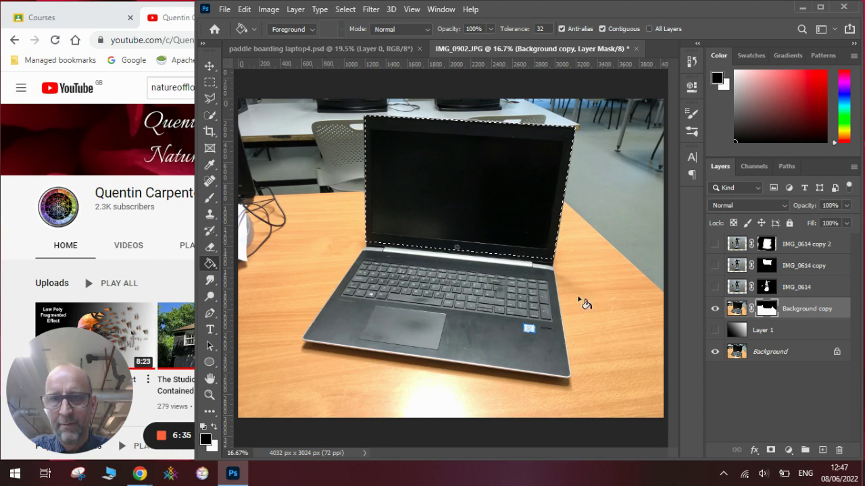
click(218, 428)
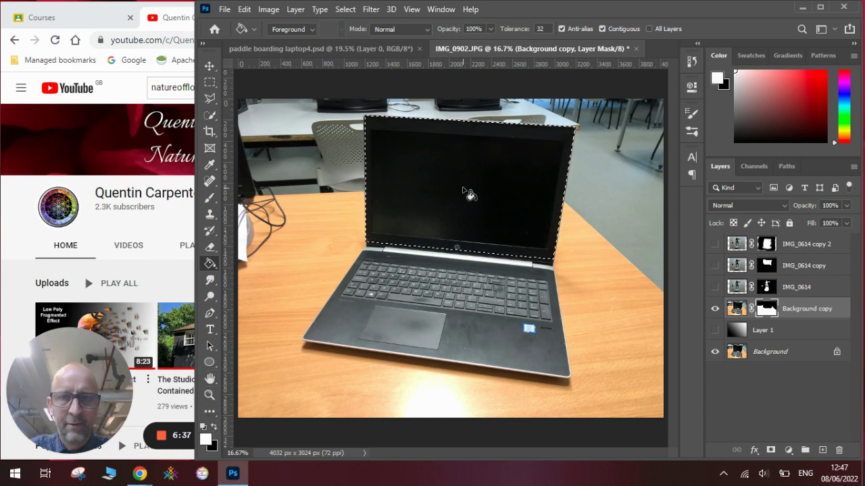
Show Layer 1, IMG_0614, IMG_0614 copy and IMG_0614 copy 2 again
click(714, 330)
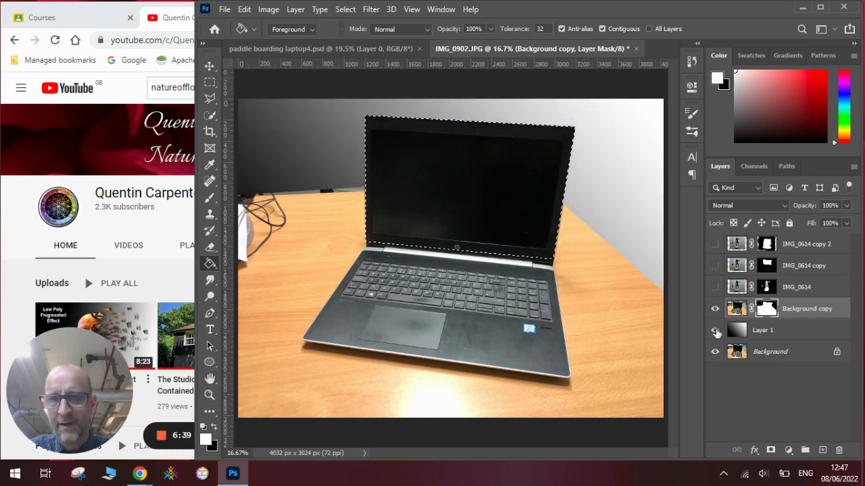
click(715, 287)
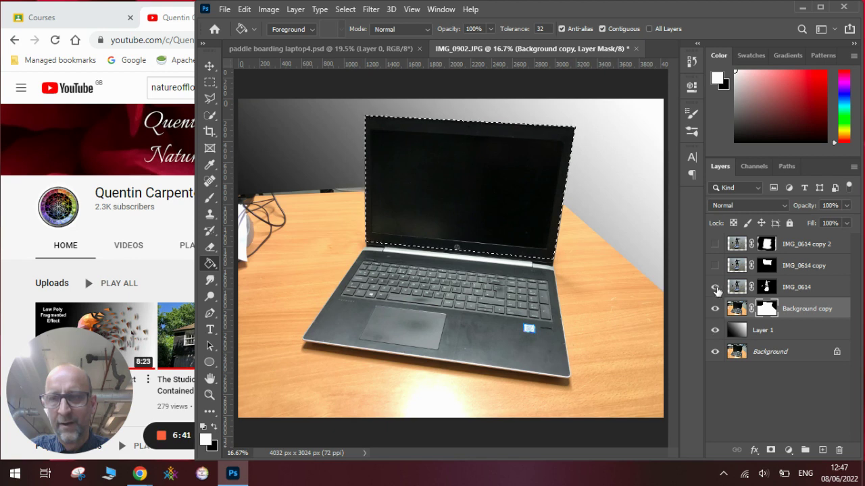
click(715, 266)
click(715, 244)
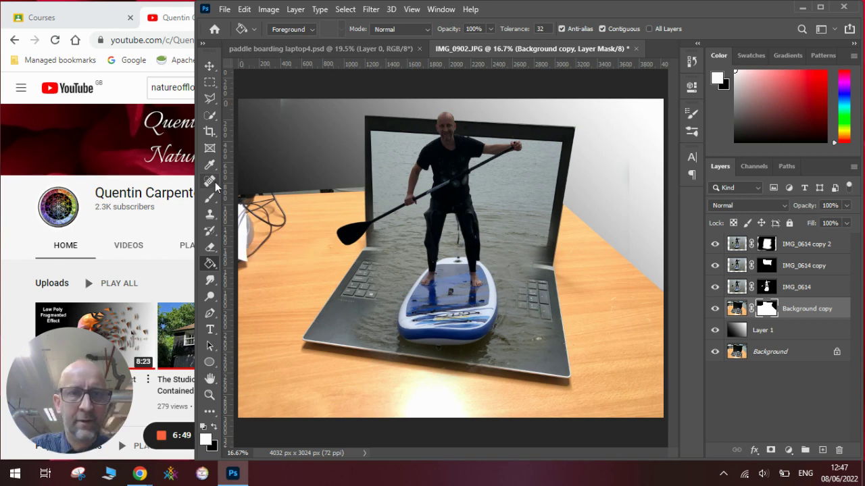
Crop the left and right edges inward to a 3420 px wide canvas
click(210, 132)
drag(235, 249, 263, 249)
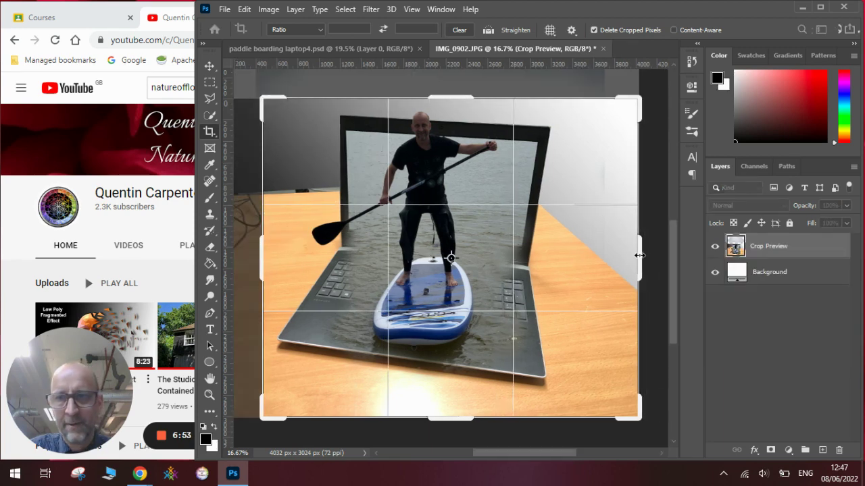
drag(639, 256, 631, 256)
key(Return)
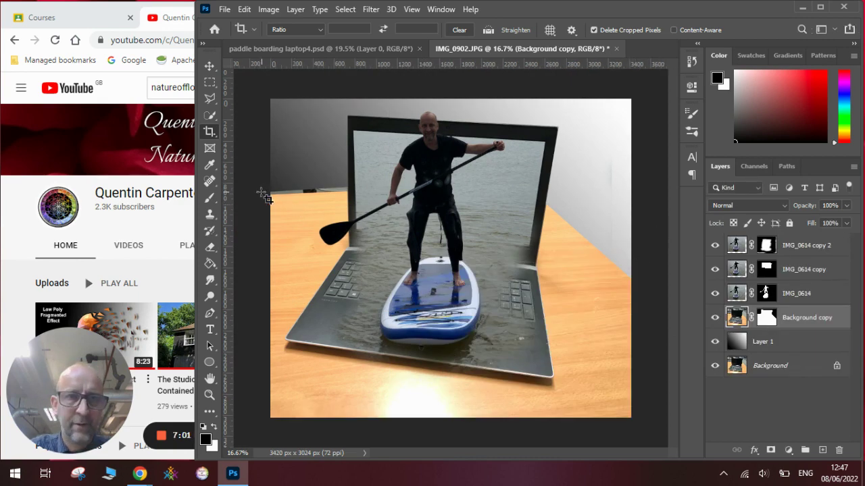
Select the ragged left-edge strip and Paint Bucket fill it on Background copy's mask
click(211, 99)
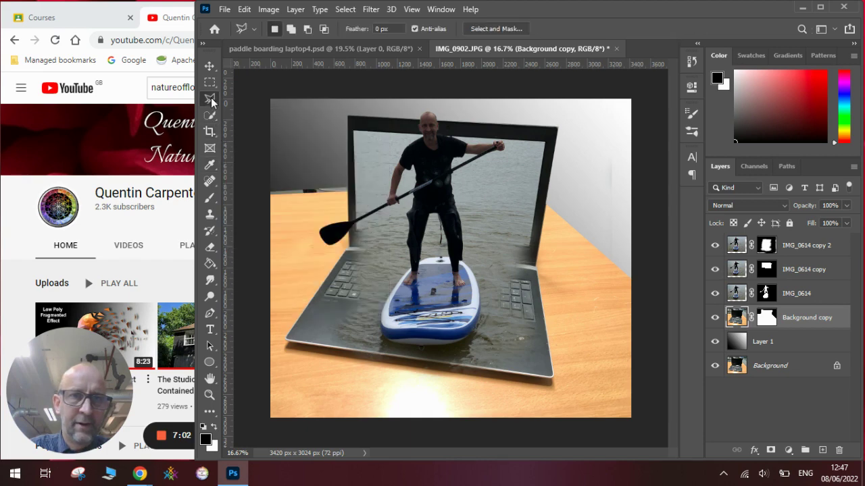
click(271, 195)
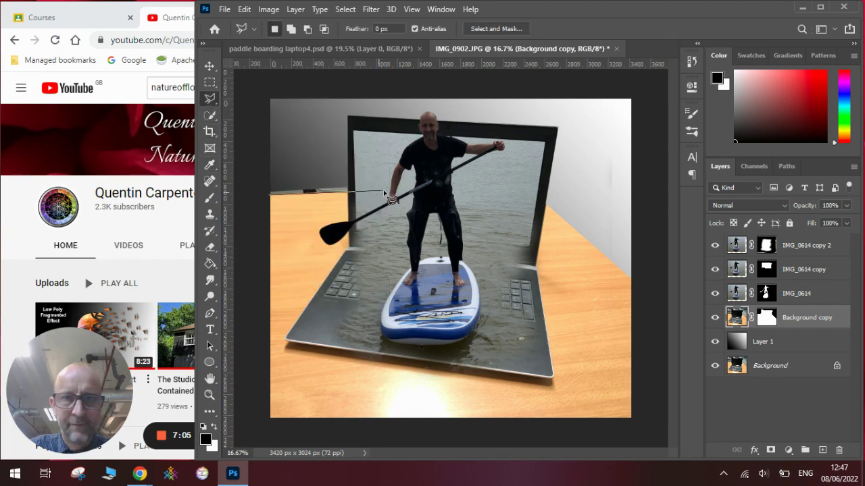
click(273, 183)
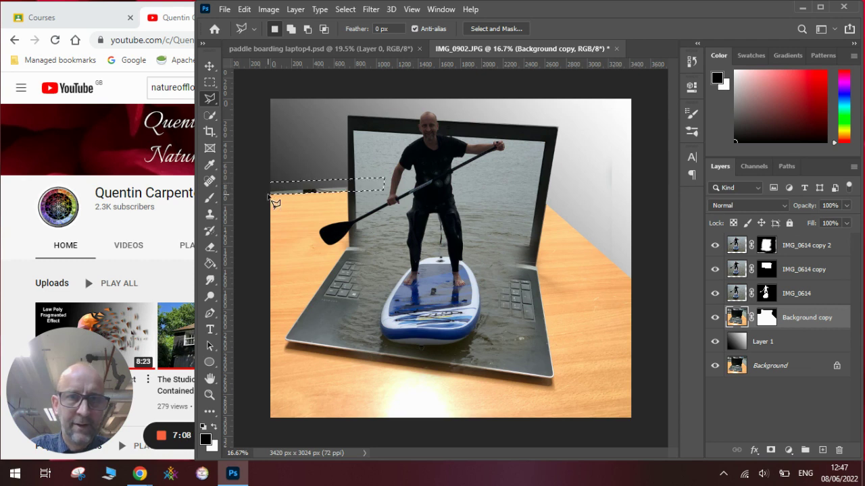
click(766, 317)
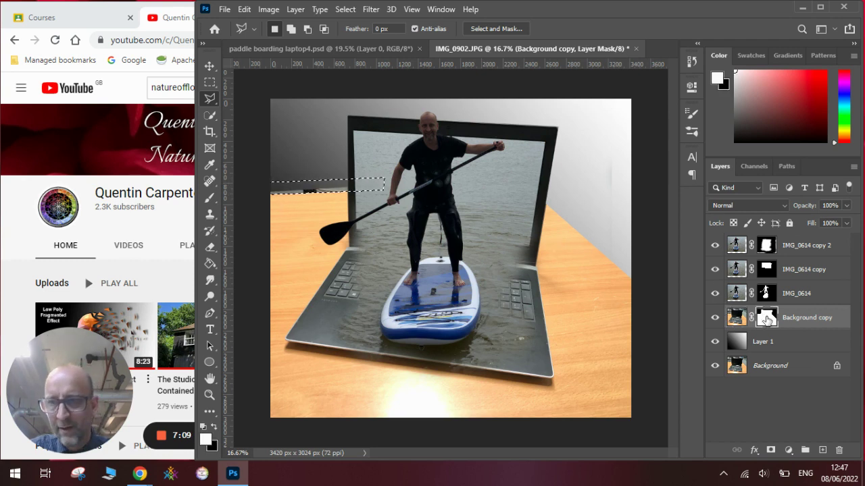
click(210, 263)
click(312, 192)
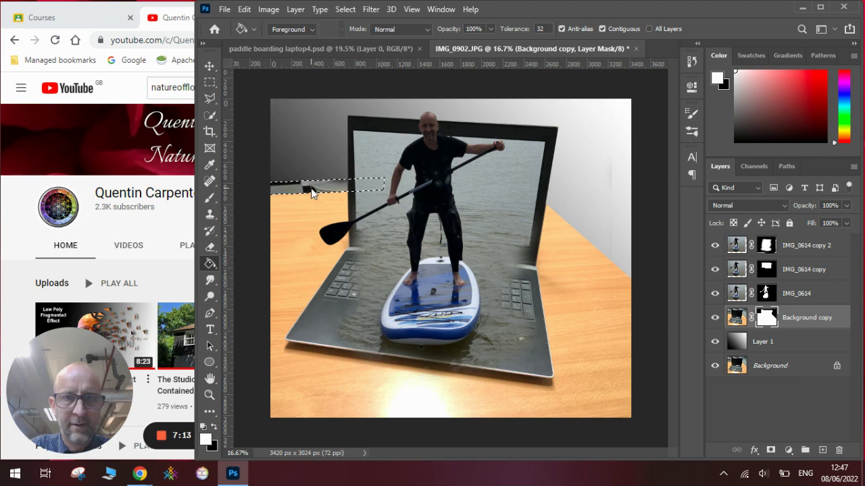
click(215, 427)
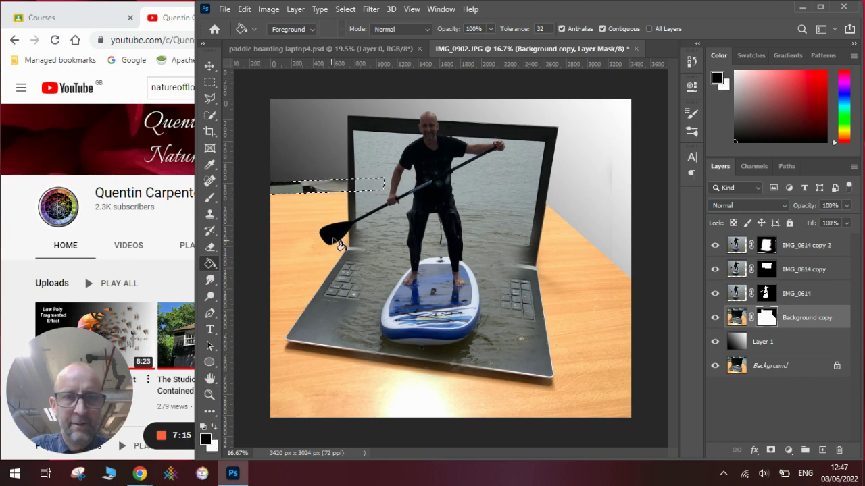
click(337, 190)
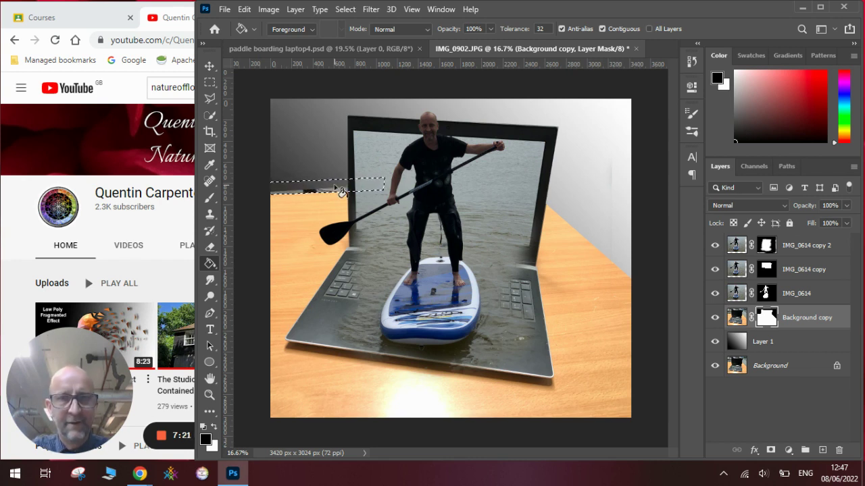
key(ctrl+d)
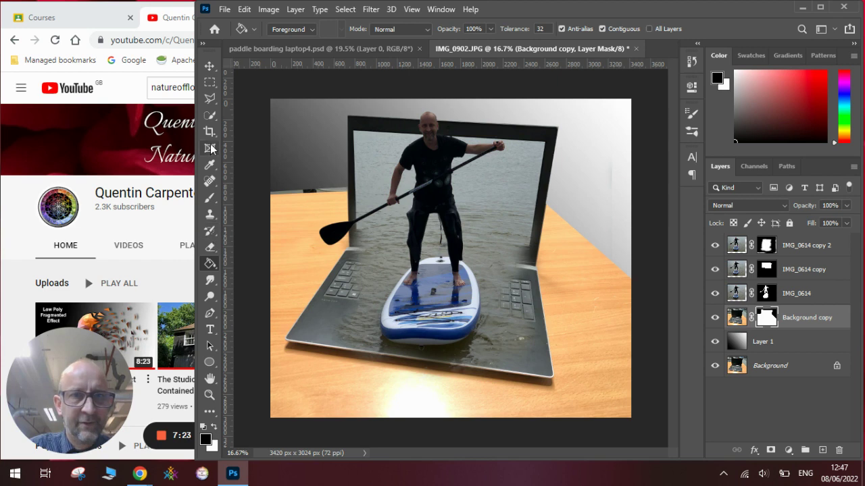
Select the remaining top-left strip and fill it with black on the mask
click(215, 100)
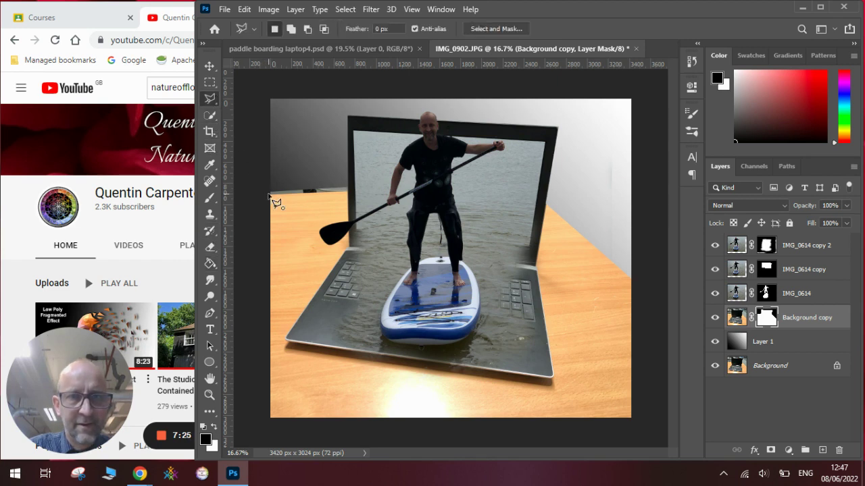
click(269, 194)
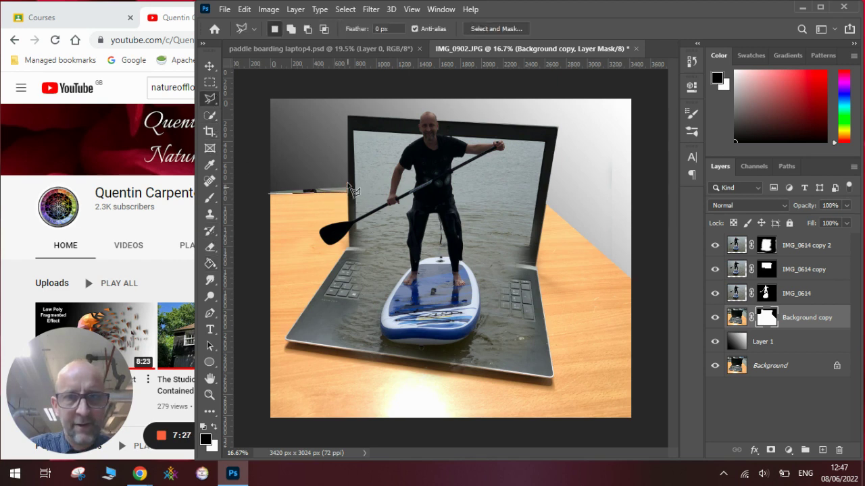
click(272, 195)
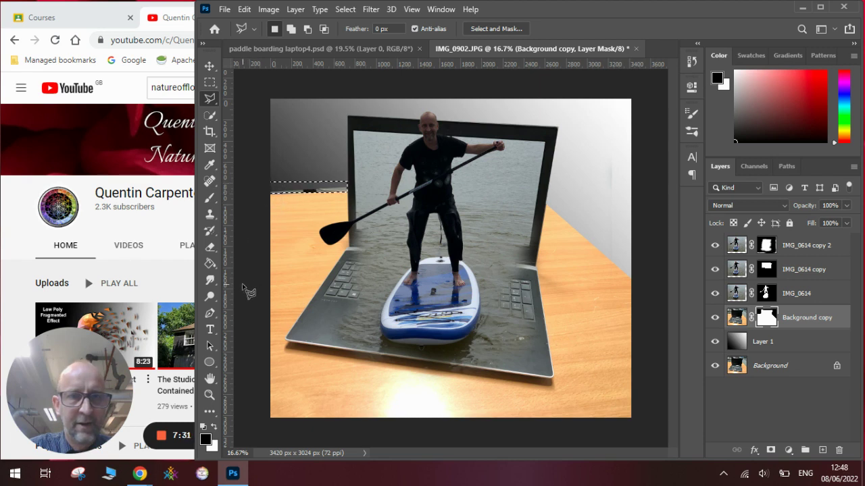
click(210, 263)
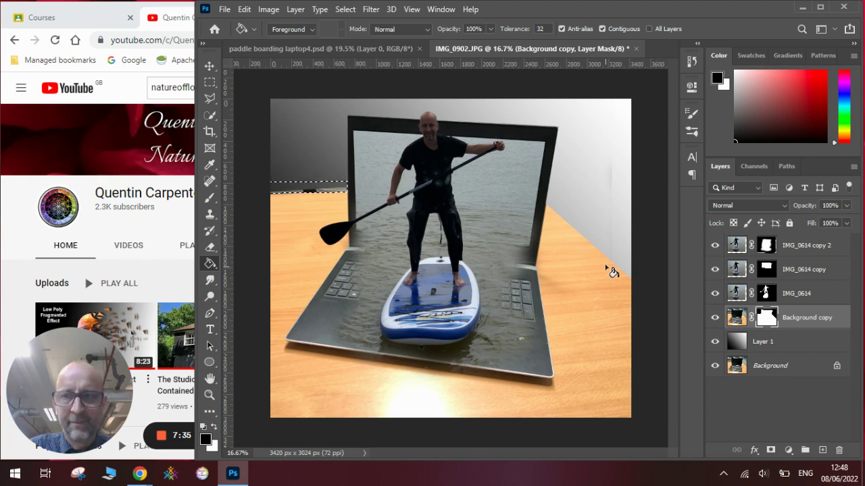
click(216, 427)
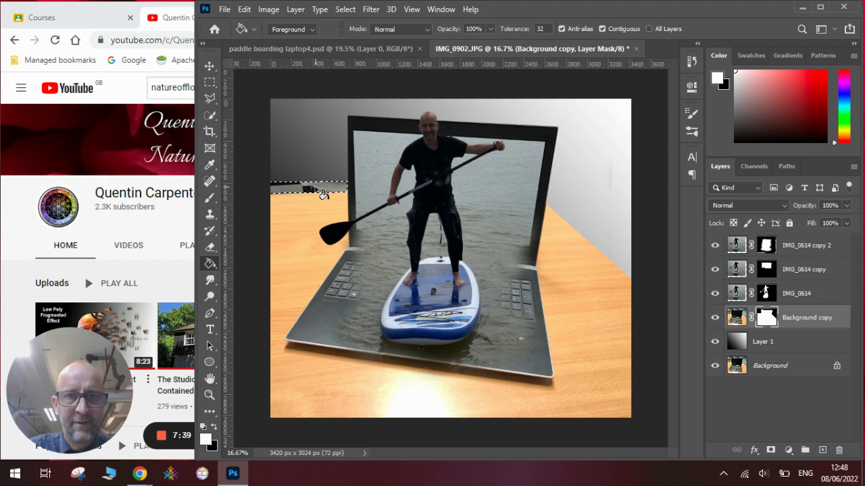
click(215, 428)
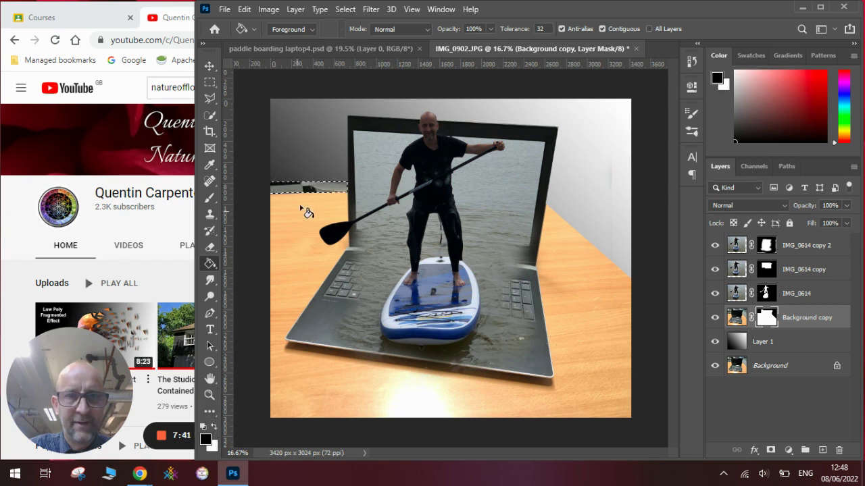
click(308, 192)
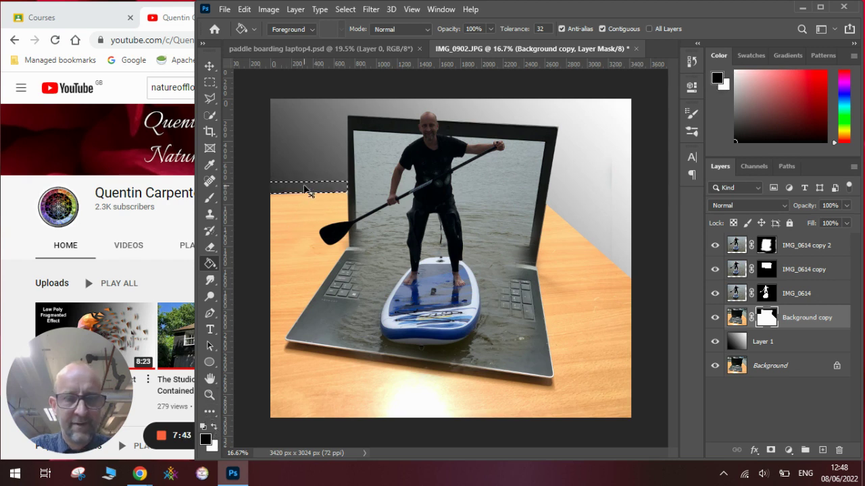
key(ctrl+d)
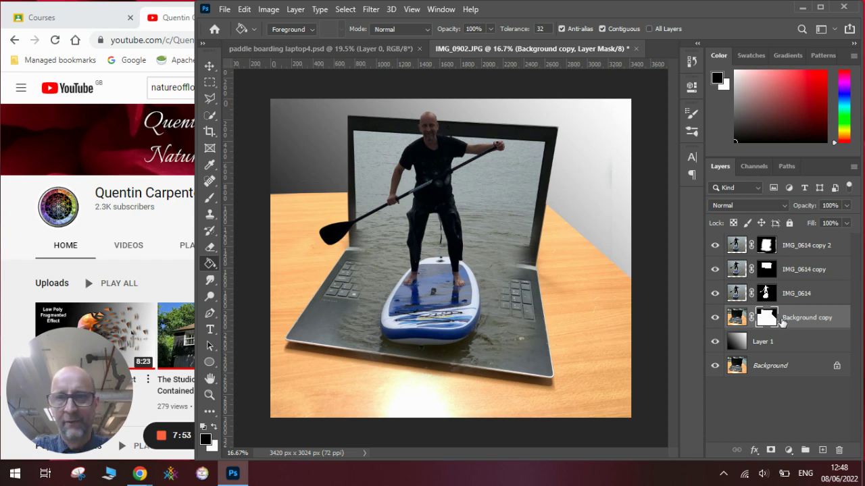
click(716, 245)
click(715, 269)
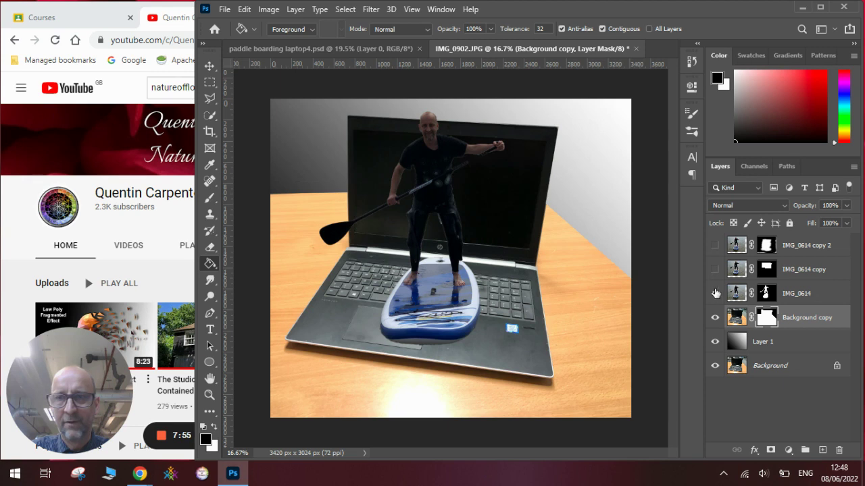
click(716, 293)
click(715, 318)
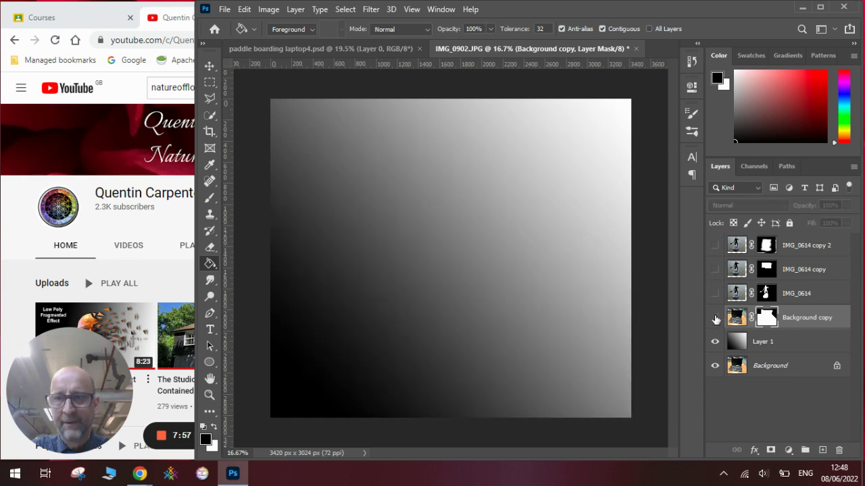
click(716, 318)
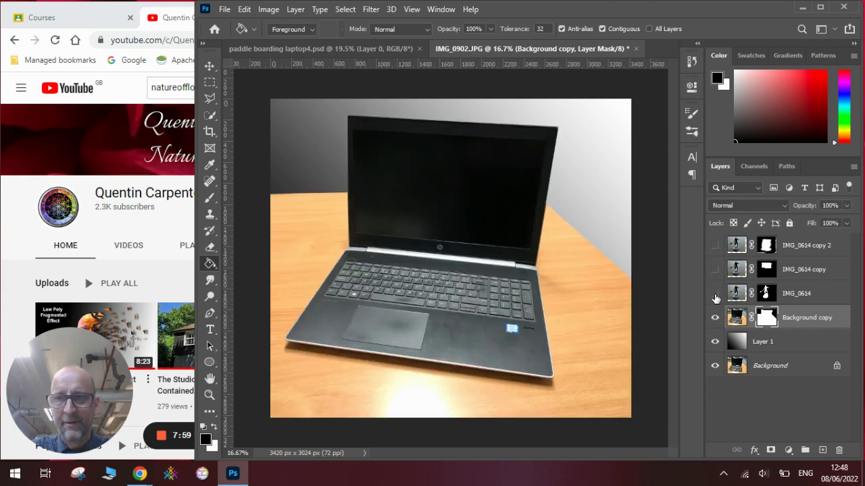
click(716, 294)
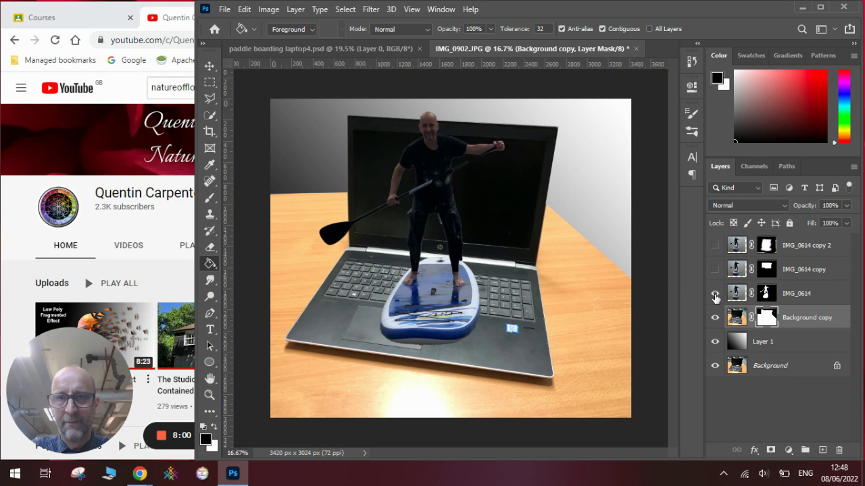
click(716, 246)
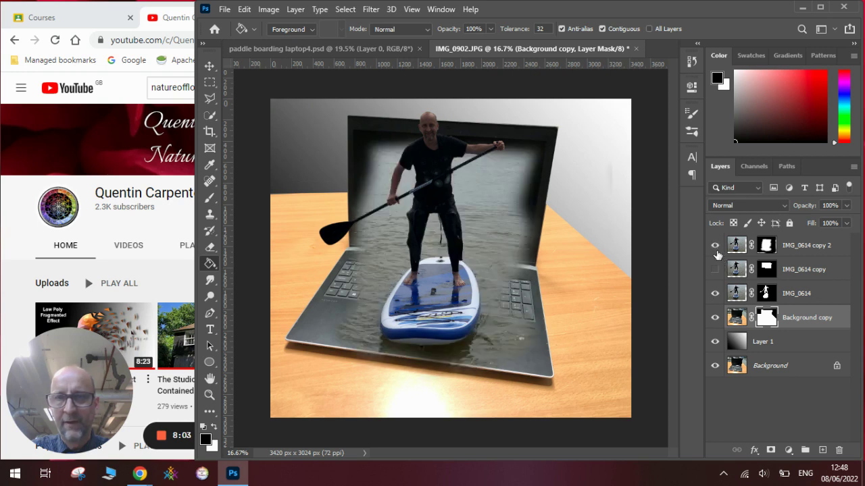
click(715, 270)
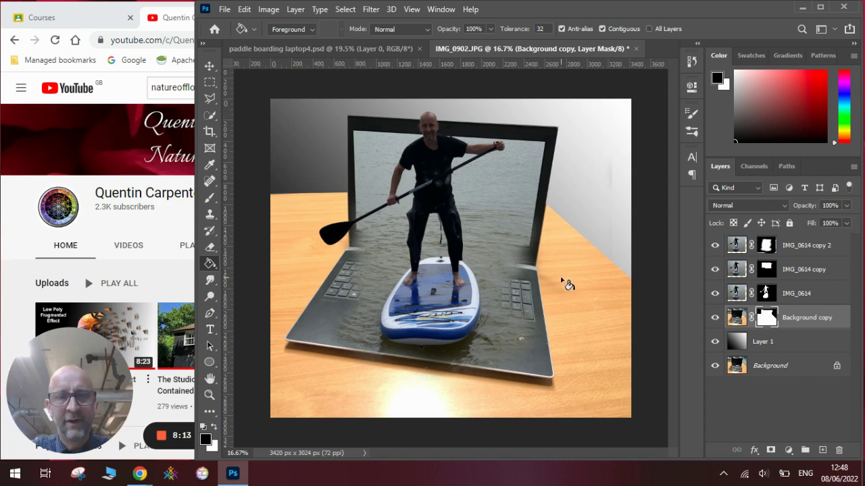
Bring the Chrome window with the YouTube channel page in front of Photoshop
click(184, 213)
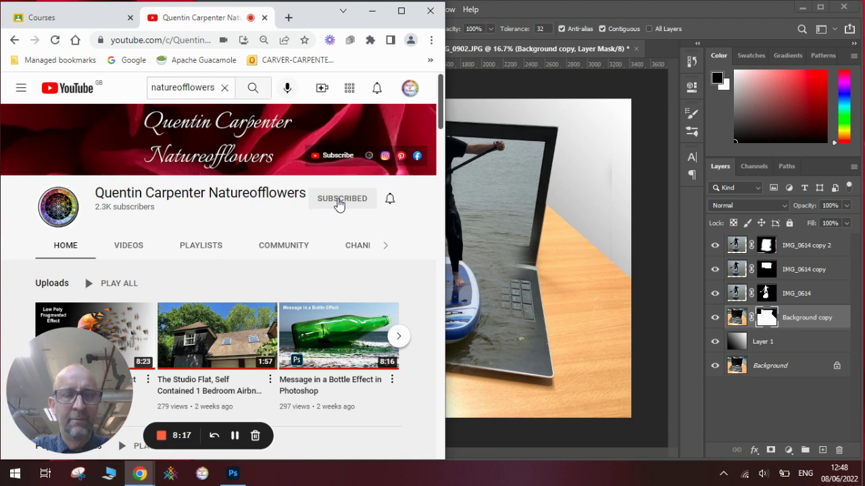